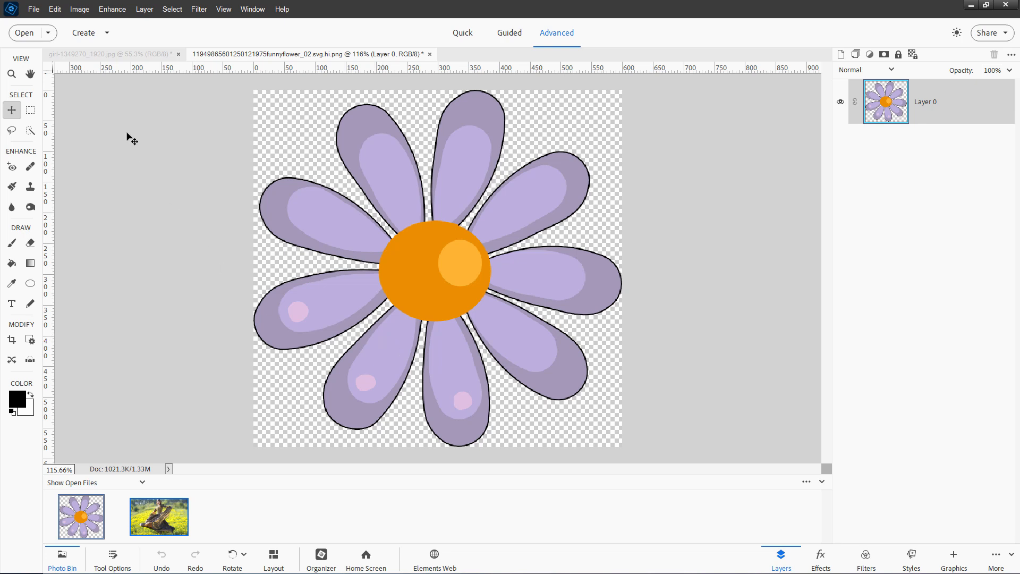
Open adobe flower.png from the recently edited files
left_click(33, 9)
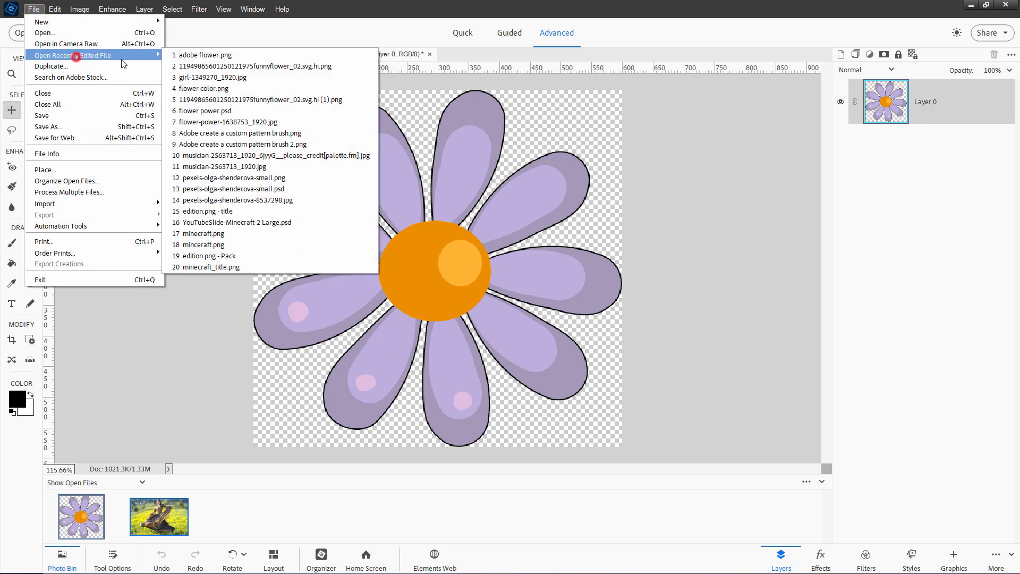
left_click(187, 52)
left_click_drag(330, 57, 515, 60)
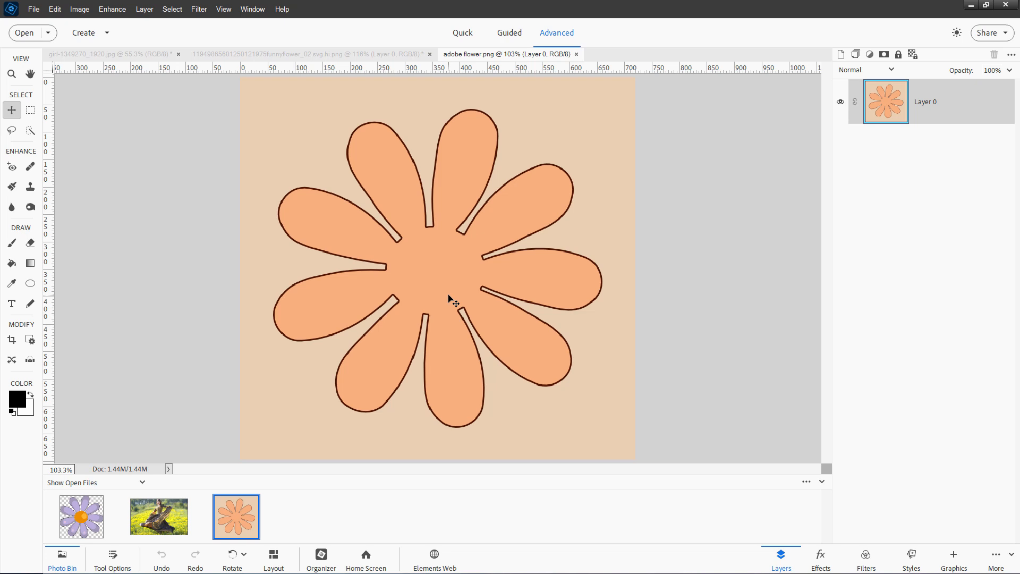
Select the whole orange flower shape with the Magic Wand at a tolerance of 32
left_click(30, 131)
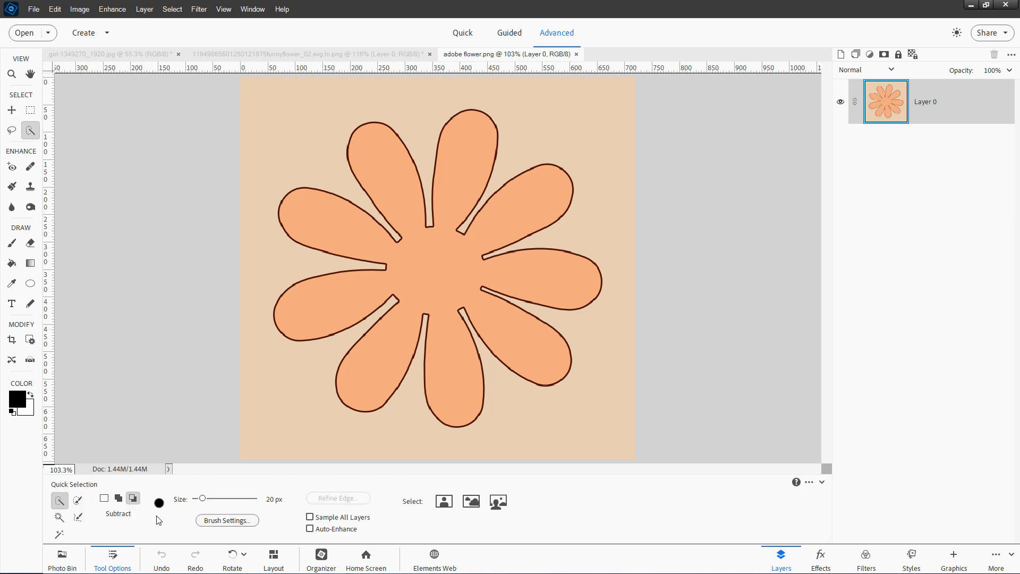
left_click(60, 517)
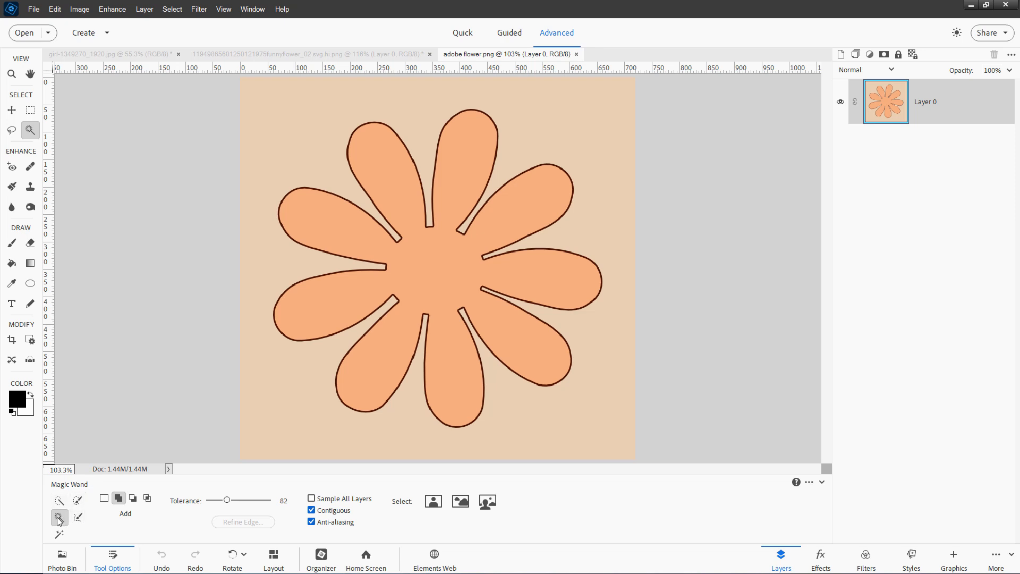
double_click(287, 500)
type("32")
left_click(453, 265)
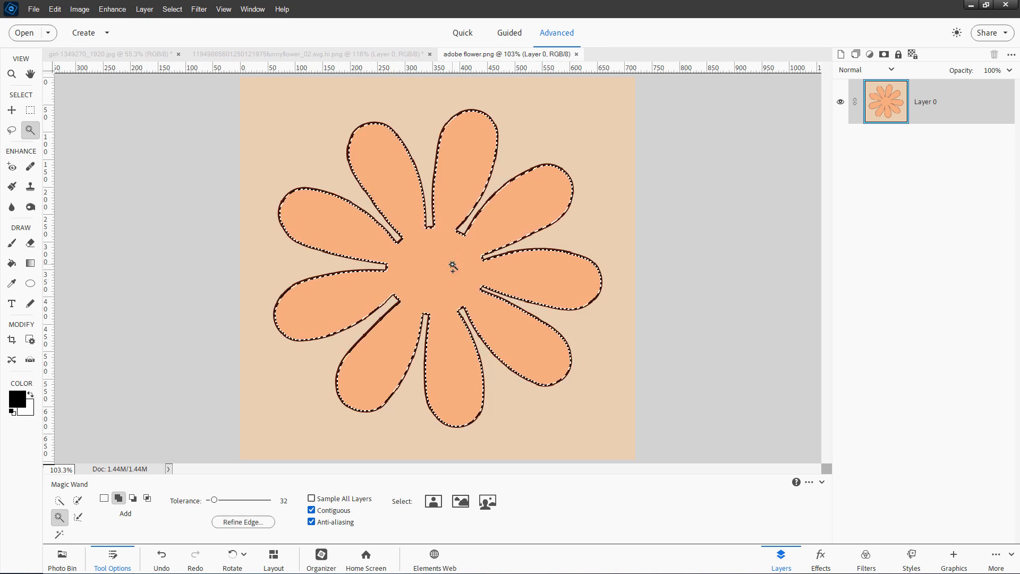
Add a Solid Color fill layer over the selected flower, using black (000000)
left_click(869, 55)
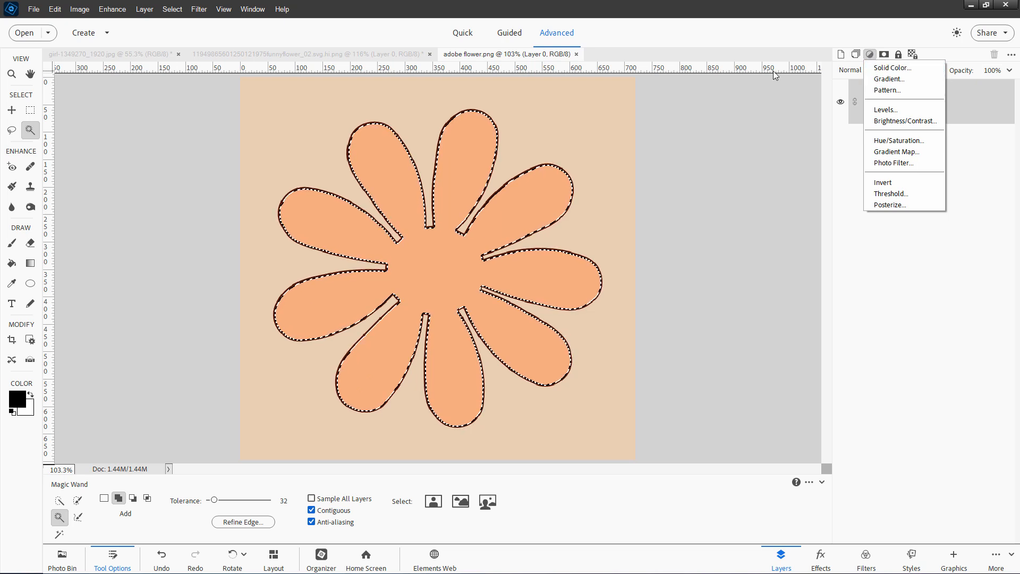
left_click(144, 10)
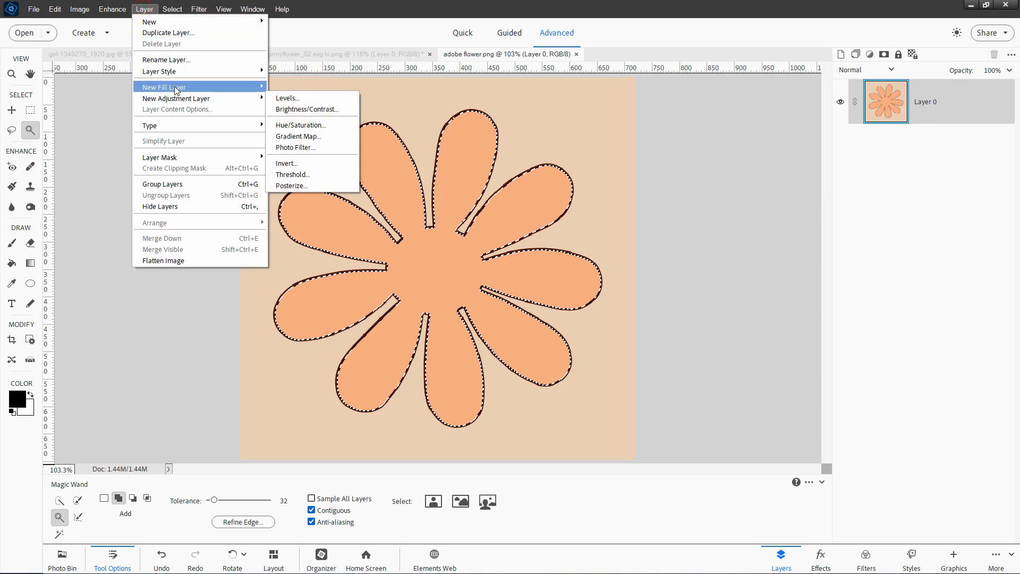
left_click(870, 55)
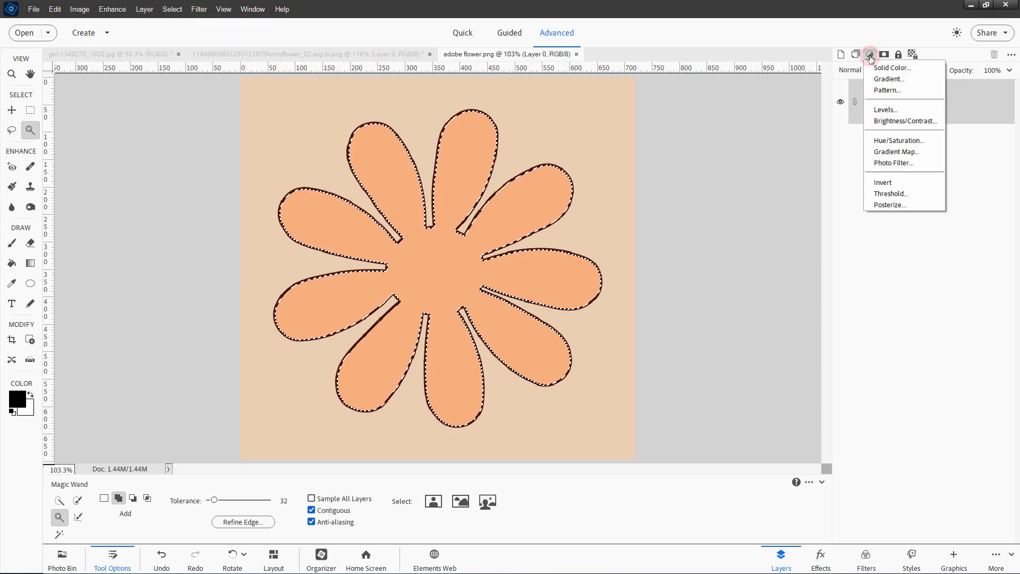
left_click(891, 68)
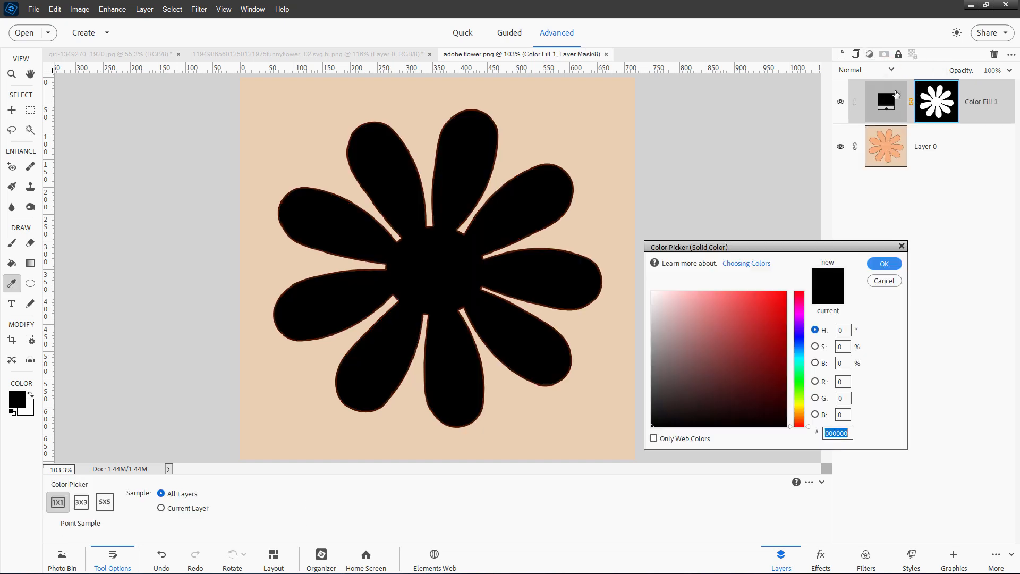
left_click(754, 318)
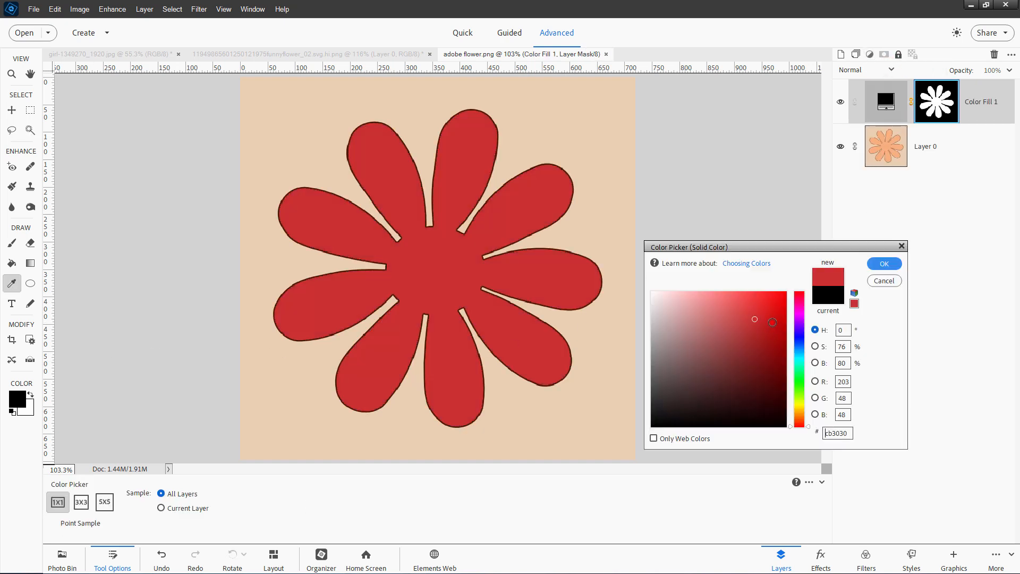
left_click(699, 315)
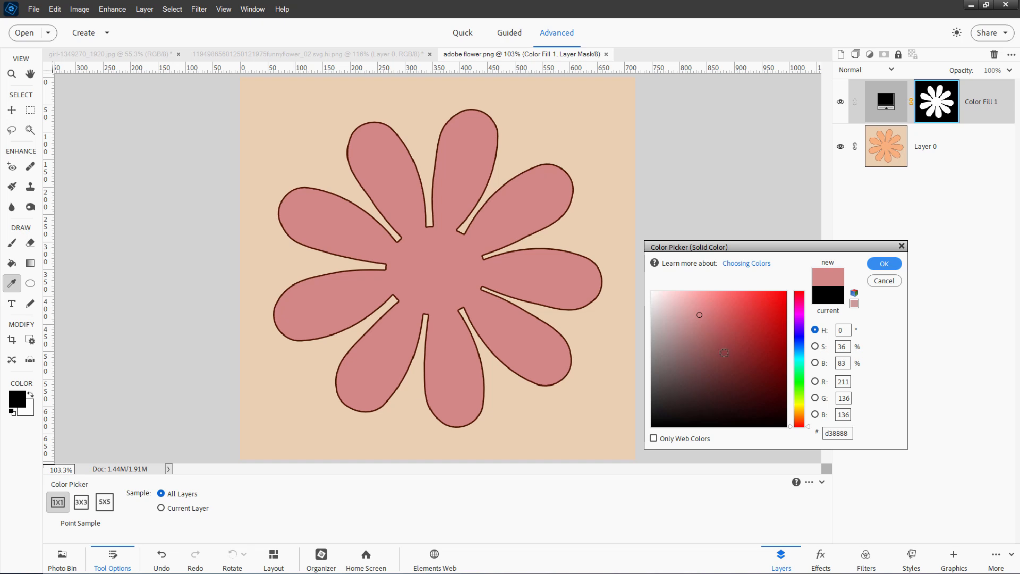
mouse_move(724, 352)
left_mouse_down()
mouse_move(717, 344)
mouse_move(652, 434)
left_mouse_up()
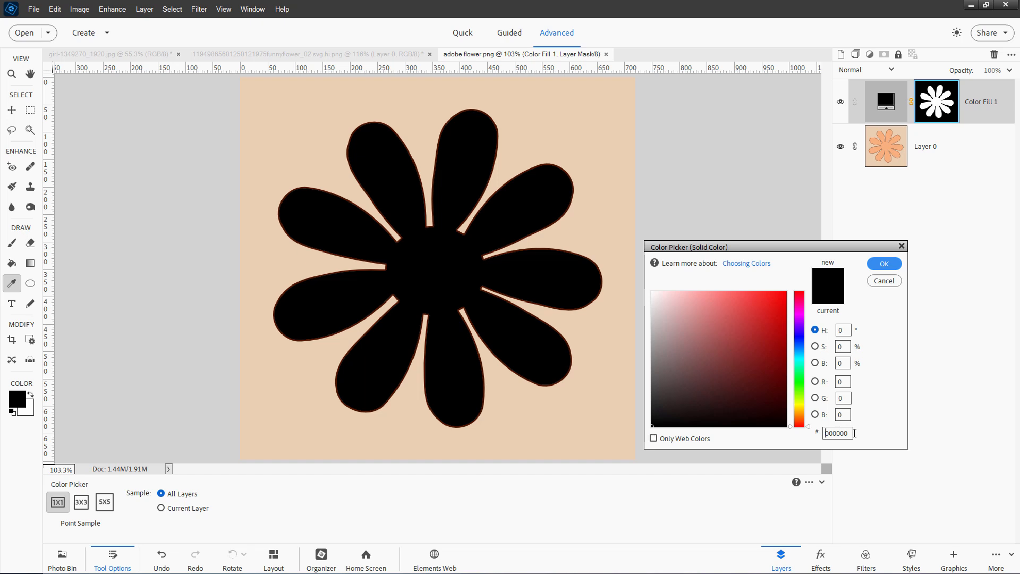
left_click_drag(852, 433, 823, 435)
left_click(882, 266)
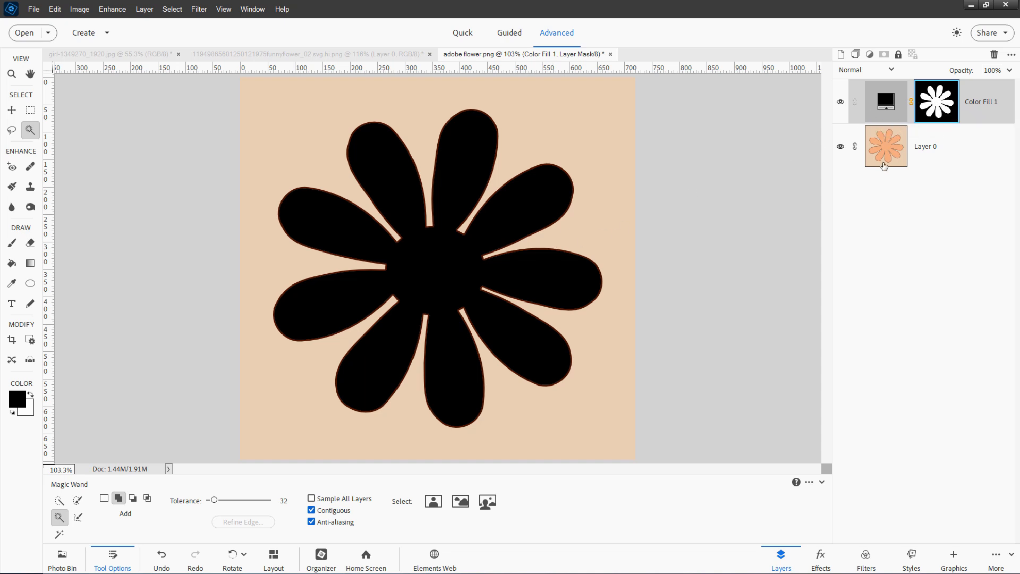
Hide Layer 0 and target the colour thumbnail of the black fill layer rather than its mask
left_click(840, 147)
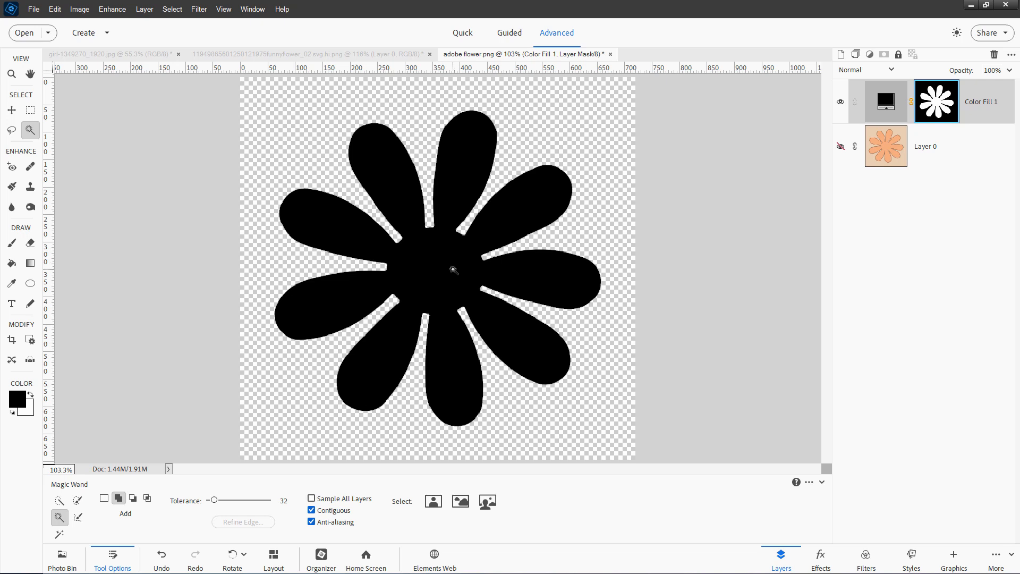
key("v")
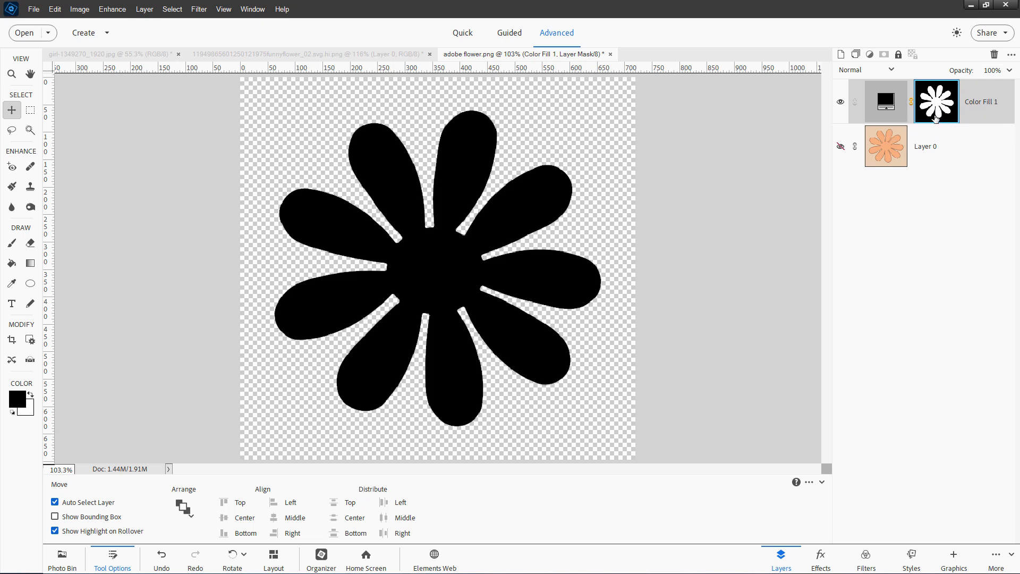
left_click(876, 112)
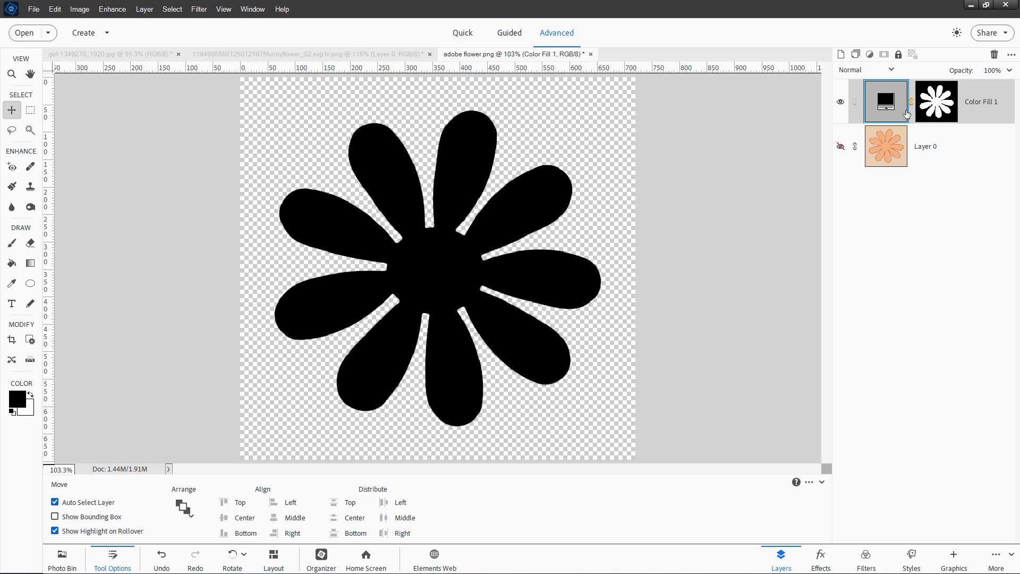
key("m")
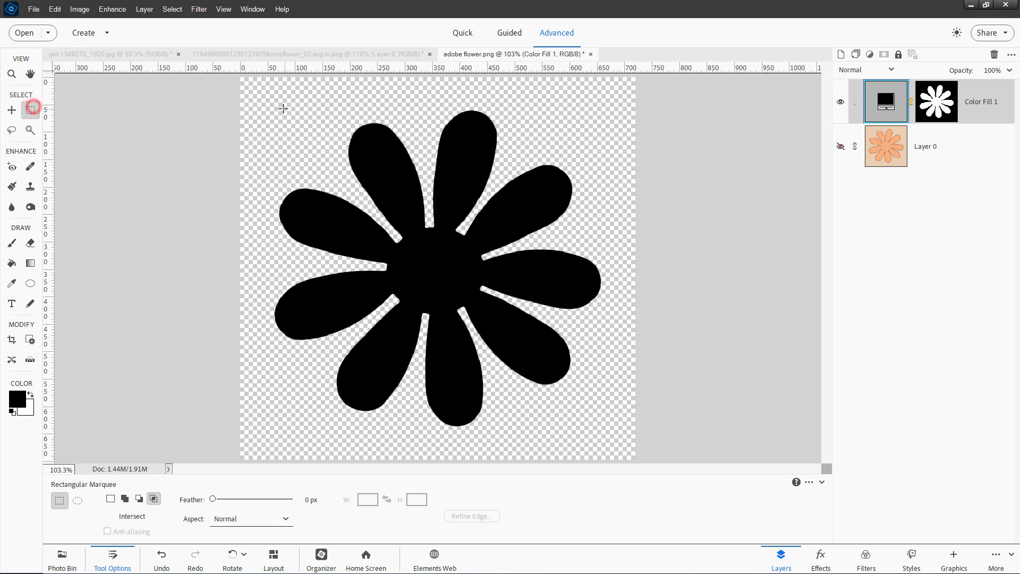
left_click_drag(261, 101, 617, 441)
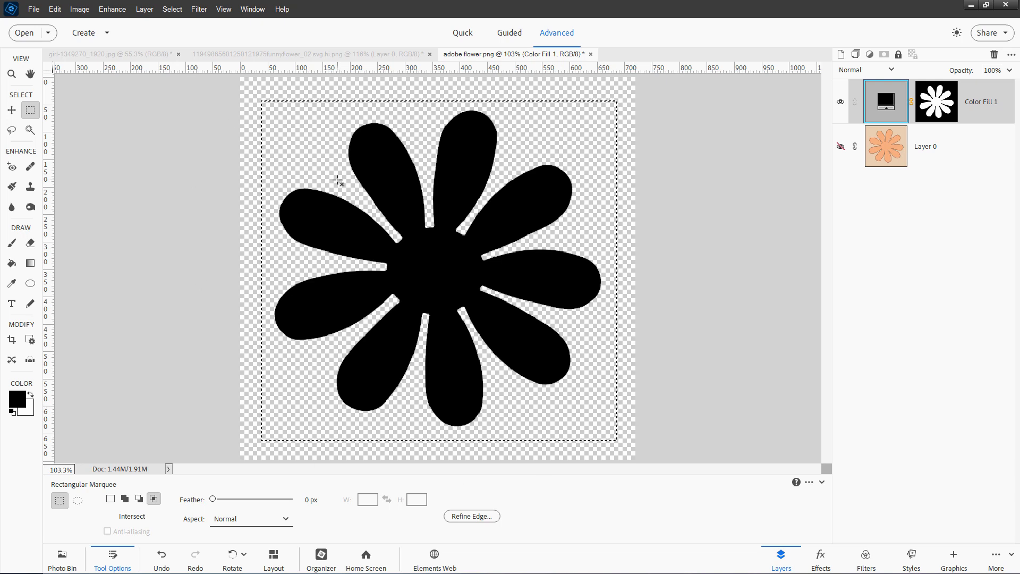
key("ctrl+d")
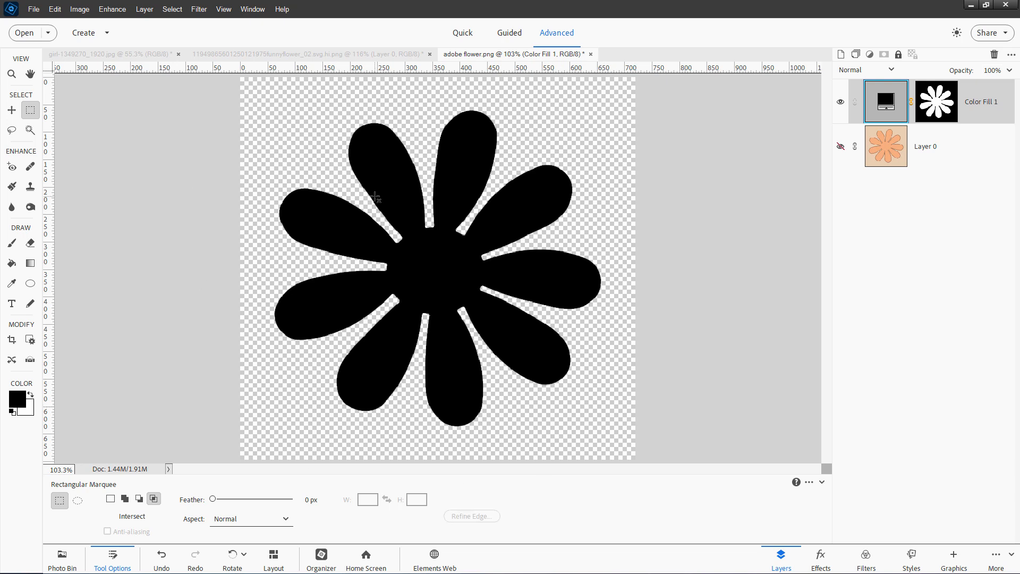
key("v")
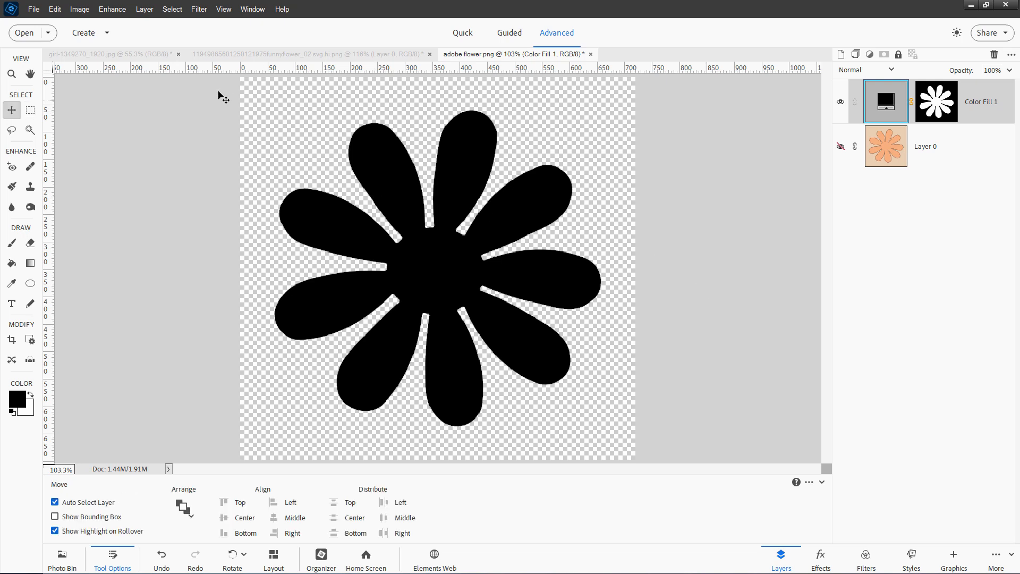
Define a brush from the black flower and name it "adobe flower power"
left_click(55, 9)
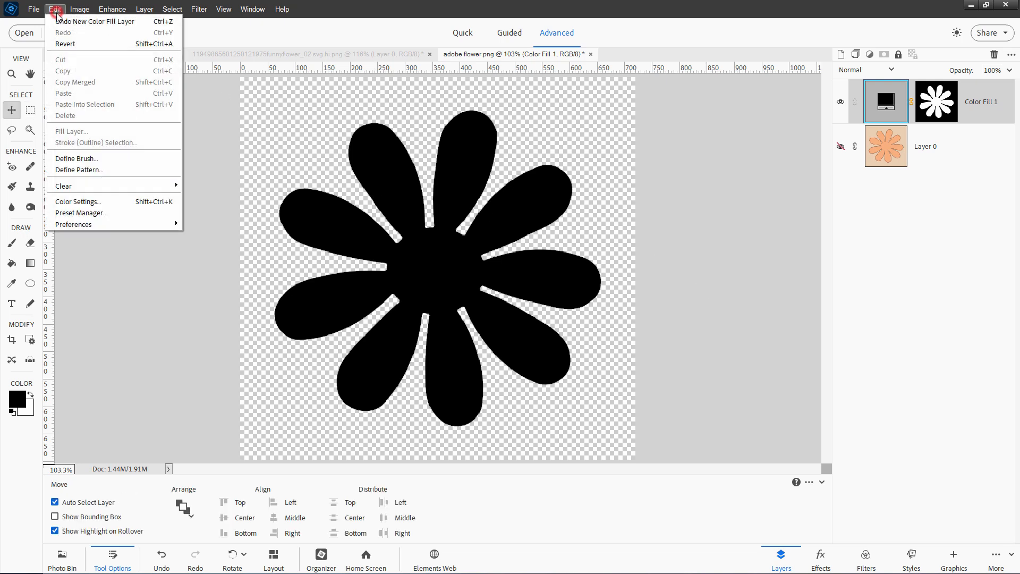
left_click(109, 155)
left_click_drag(521, 219, 468, 220)
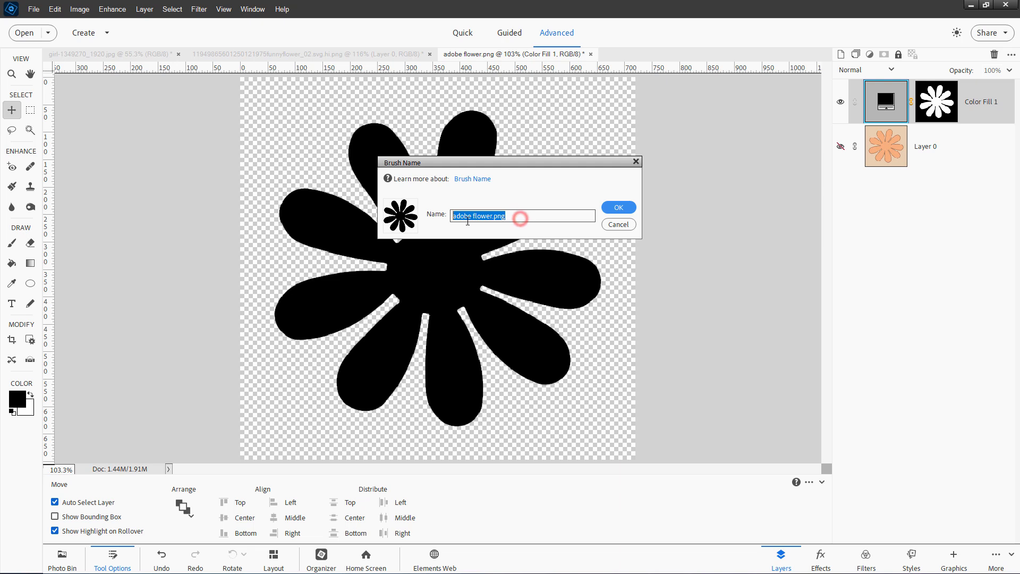
type("adobe flower power")
left_click(618, 208)
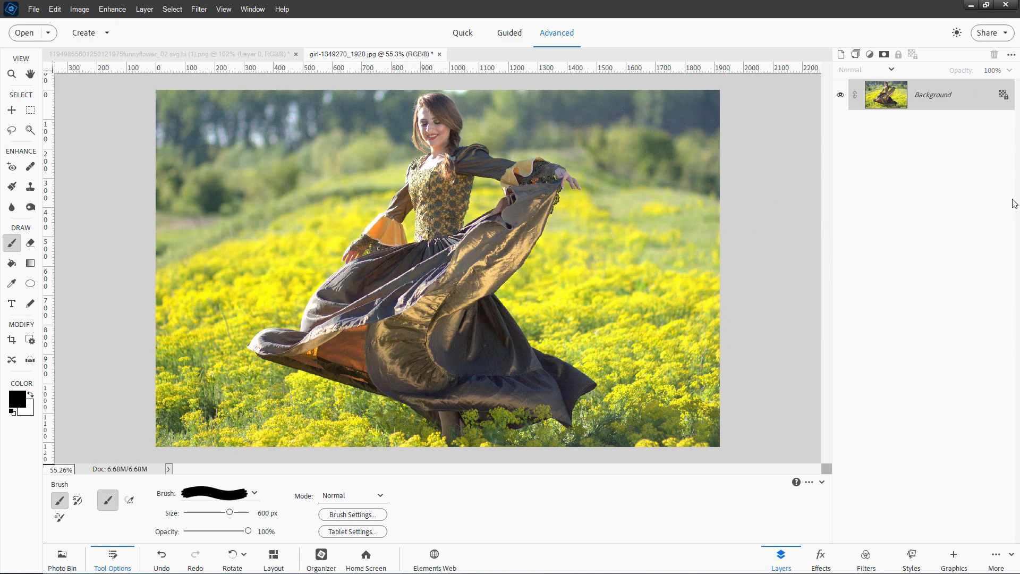
Add a blank layer to the girl photo and duplicate its Background layer
left_click(842, 54)
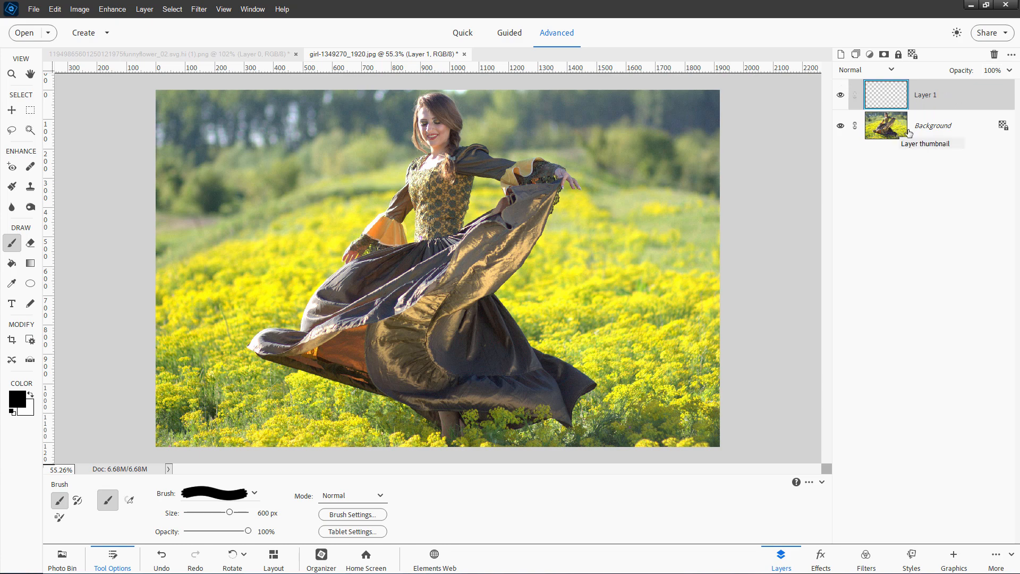
right_click(934, 131)
left_click(946, 153)
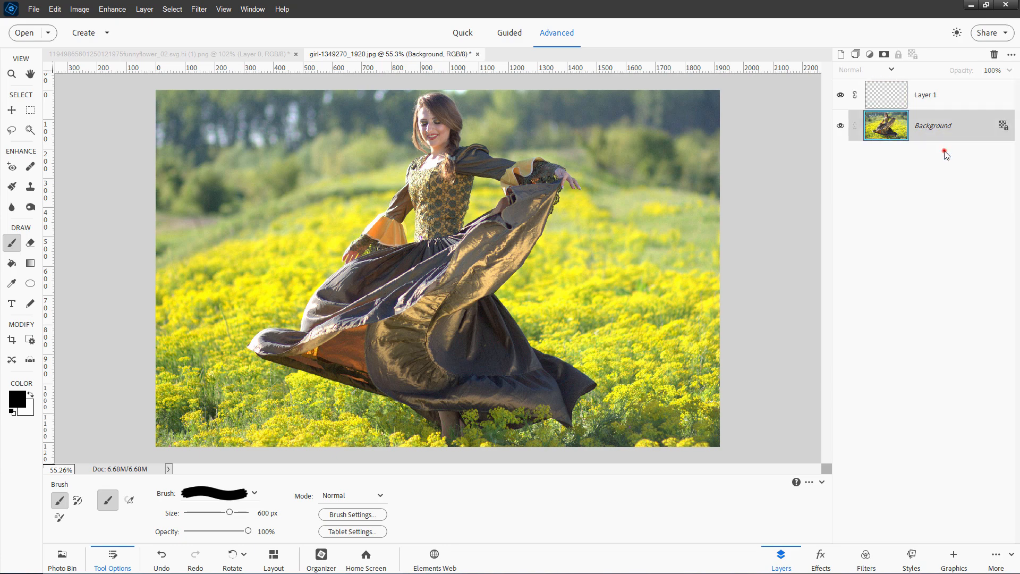
left_click(610, 171)
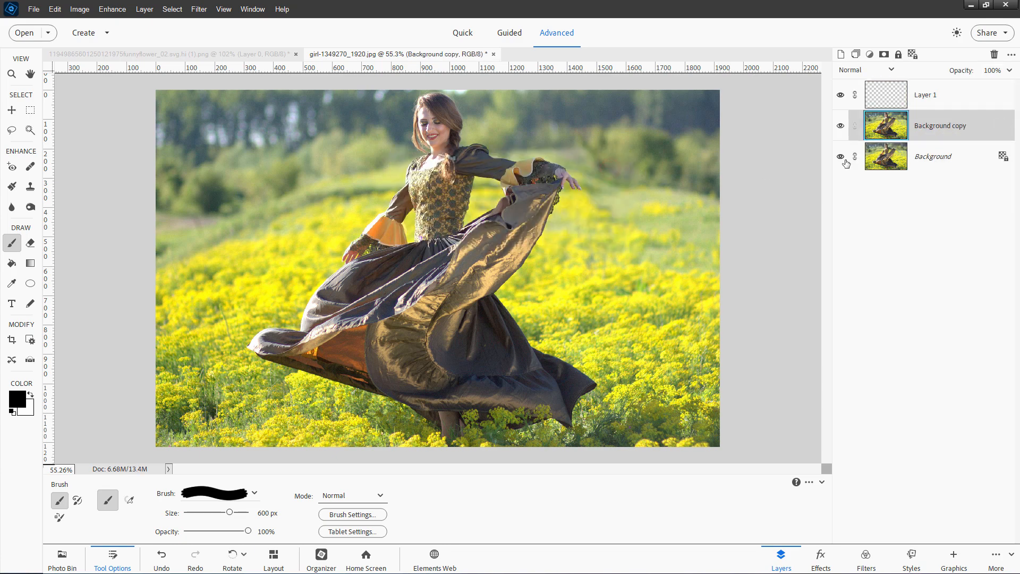
Hide the original Background layer and make the blank Layer 1 active
left_click(844, 160)
left_click(959, 96)
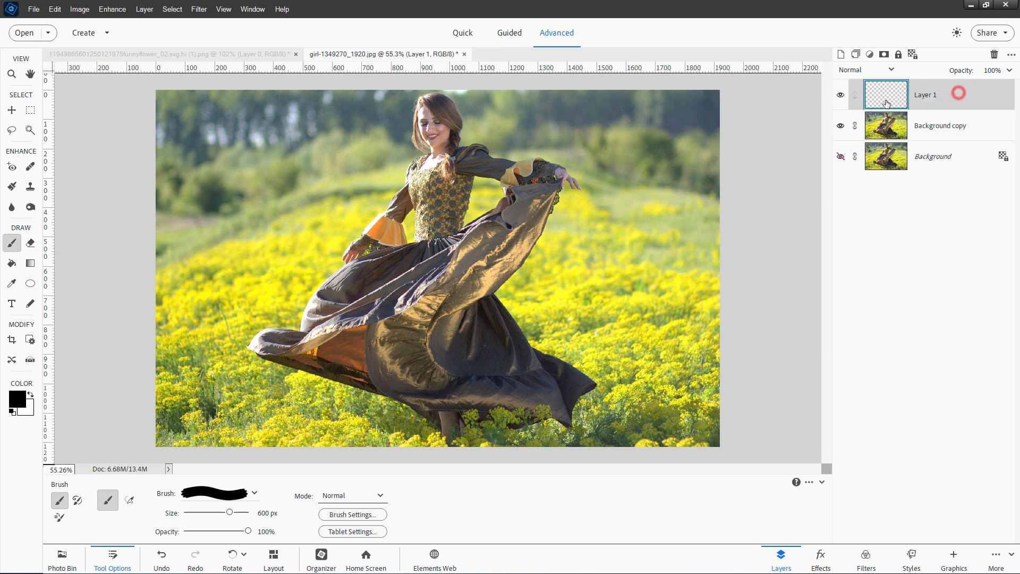
Try one black 600 px flower brush stamp over the trees beside the woman and undo it
left_click(271, 189)
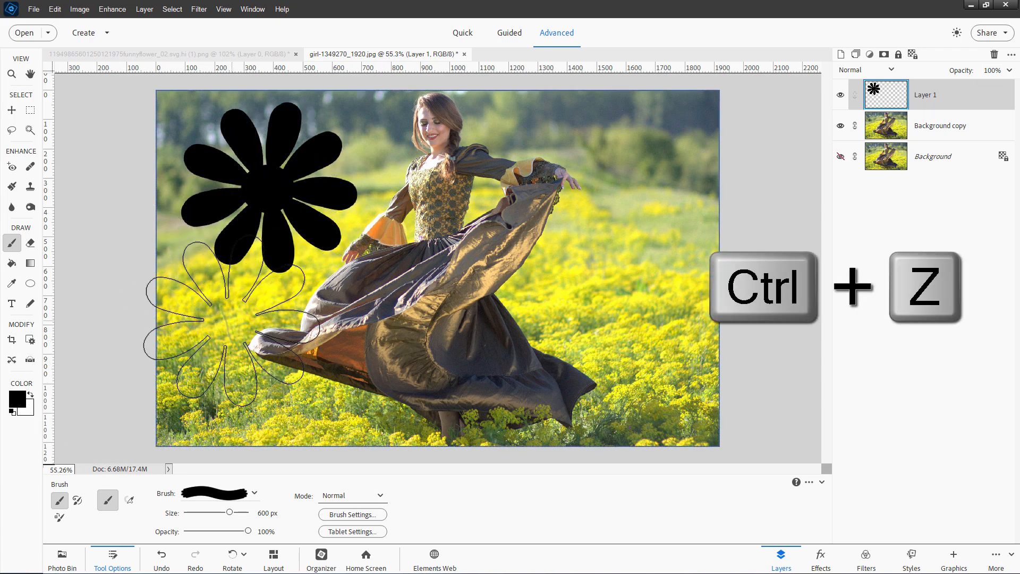
key("ctrl+z")
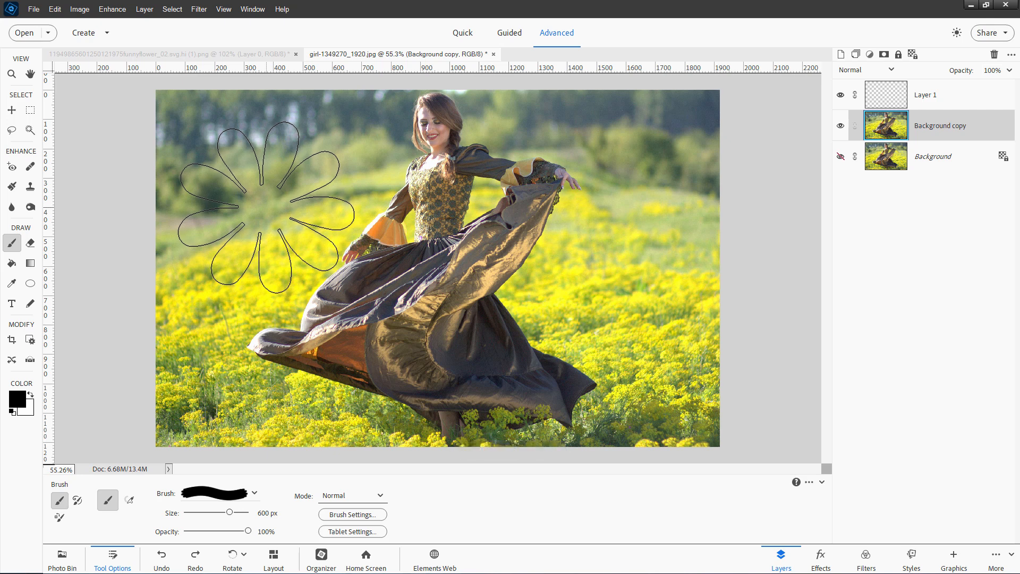
Reduce the flower brush size to 250 px
key("bracketleft")
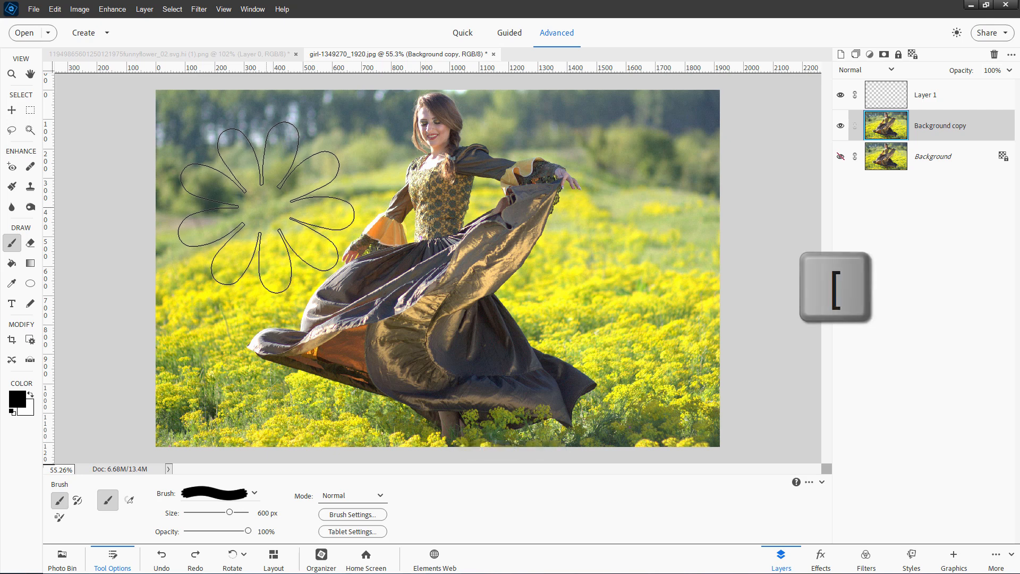
key("bracketleft")
key("bracketleft")
key("bracketleft")
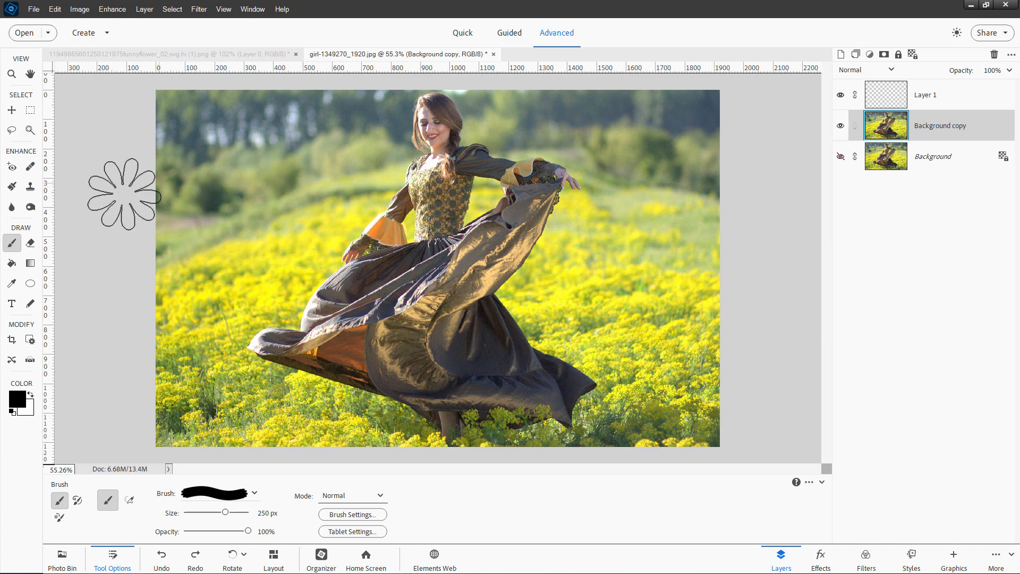
Sample a yellow from the flower field as the foreground colour and return to the Brush tool
left_click(12, 283)
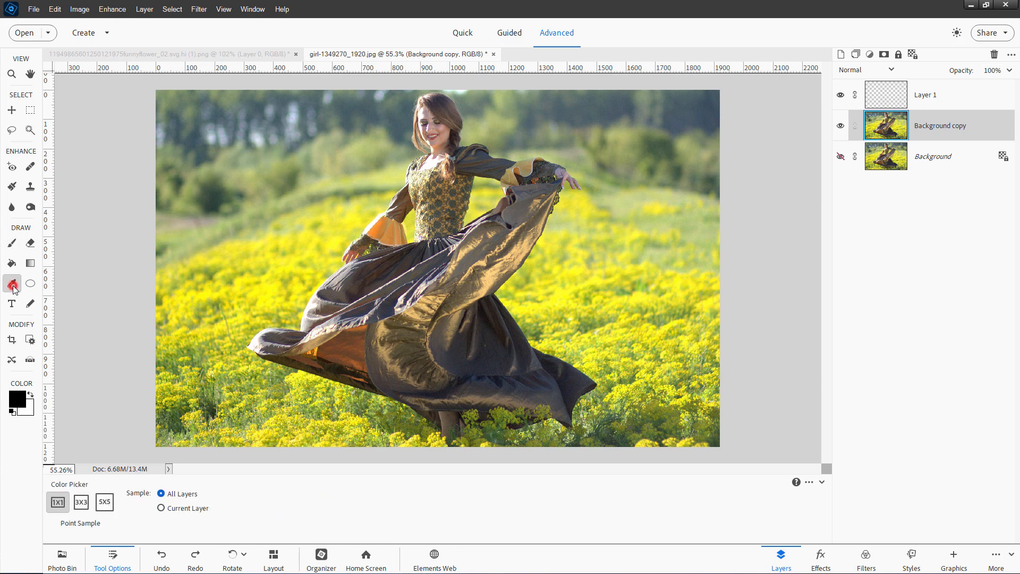
left_click(304, 238)
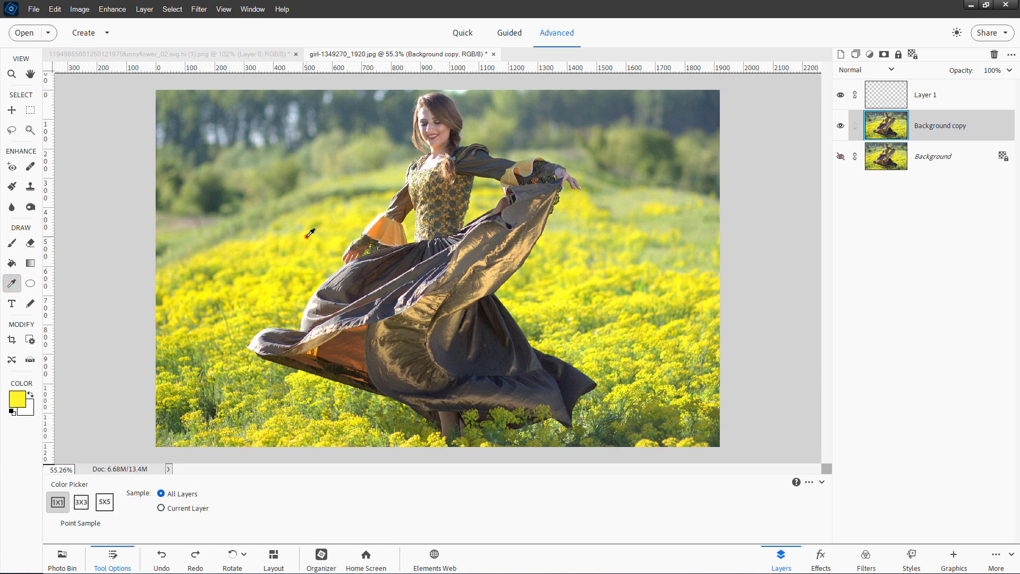
left_click(12, 243)
Try one yellow 250 px flower stamp beside the woman and undo it
left_click(261, 199)
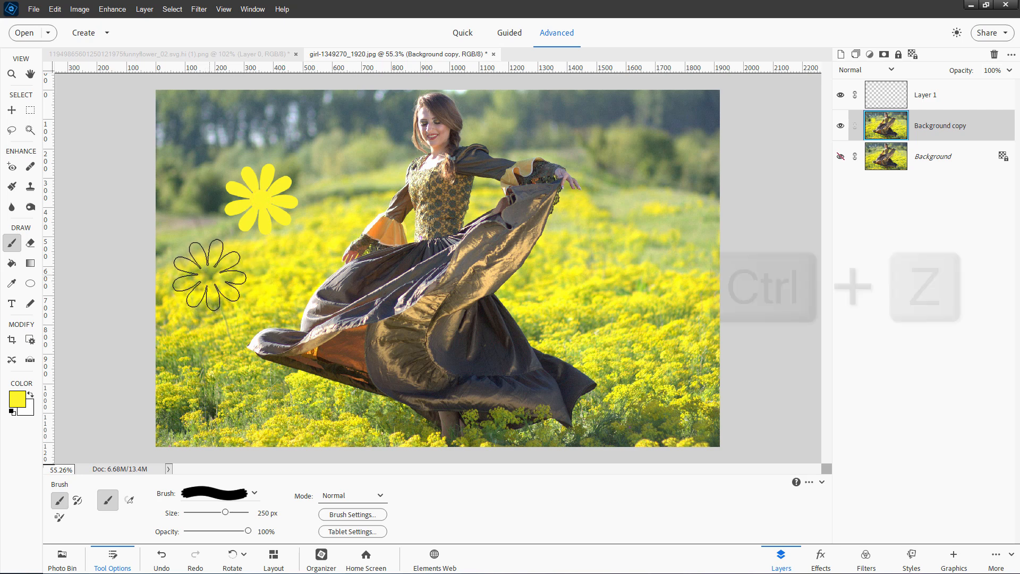
key("ctrl+z")
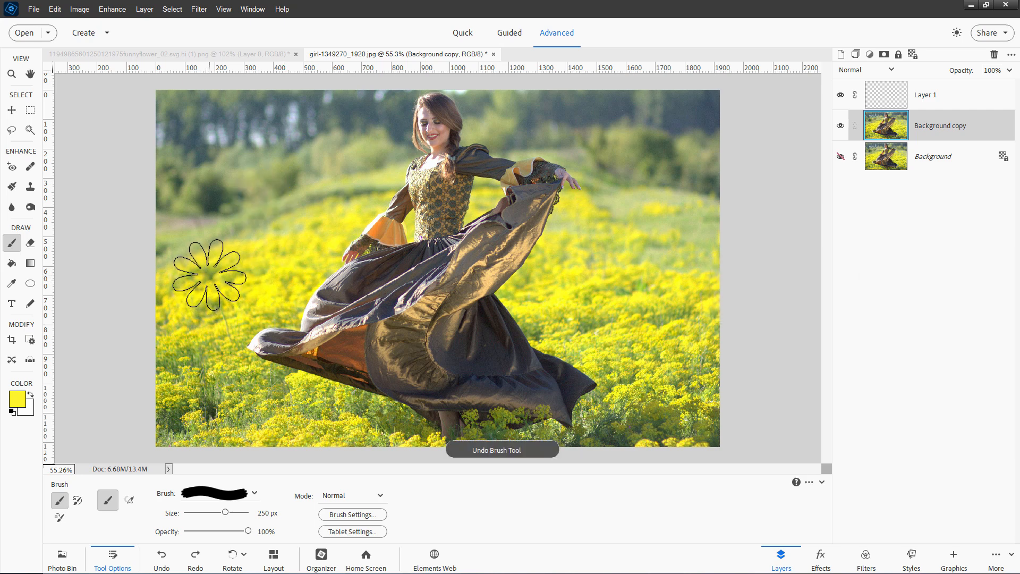
Stamp one 250 px flower on Layer 1 over the trees beside the woman, in yellow sampled from the flower field
key("ctrl+z")
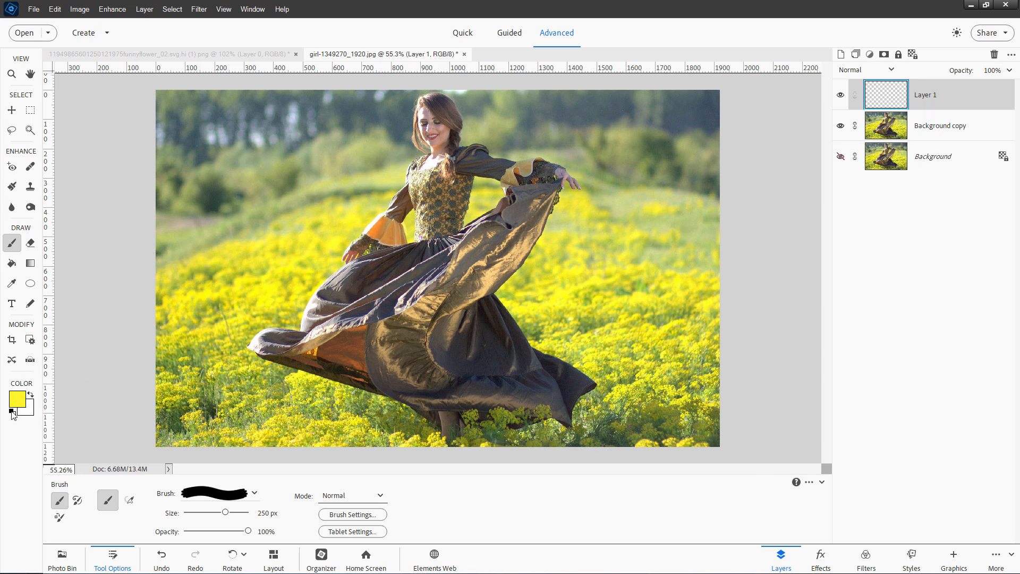
left_click(13, 413)
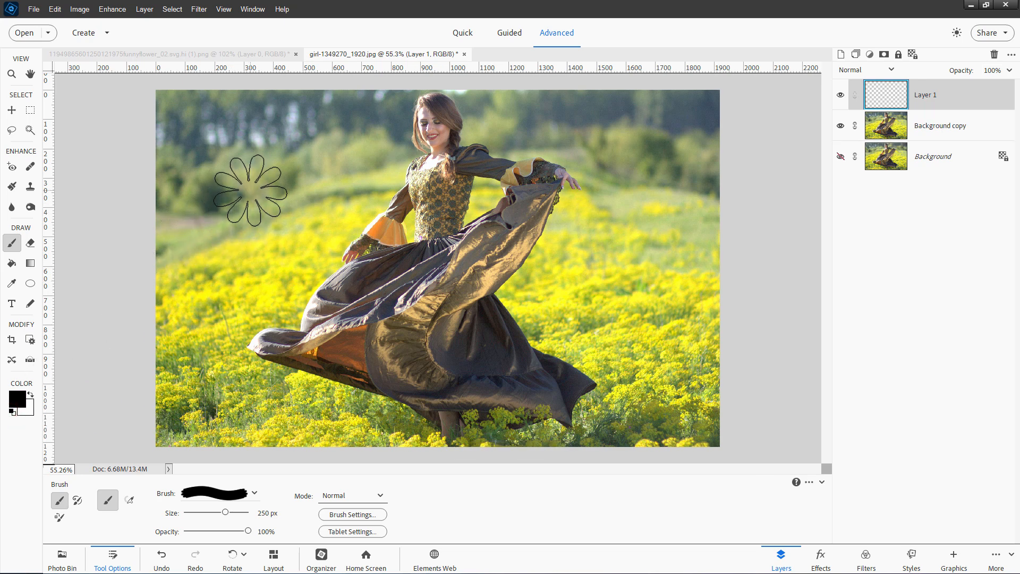
key("alt")
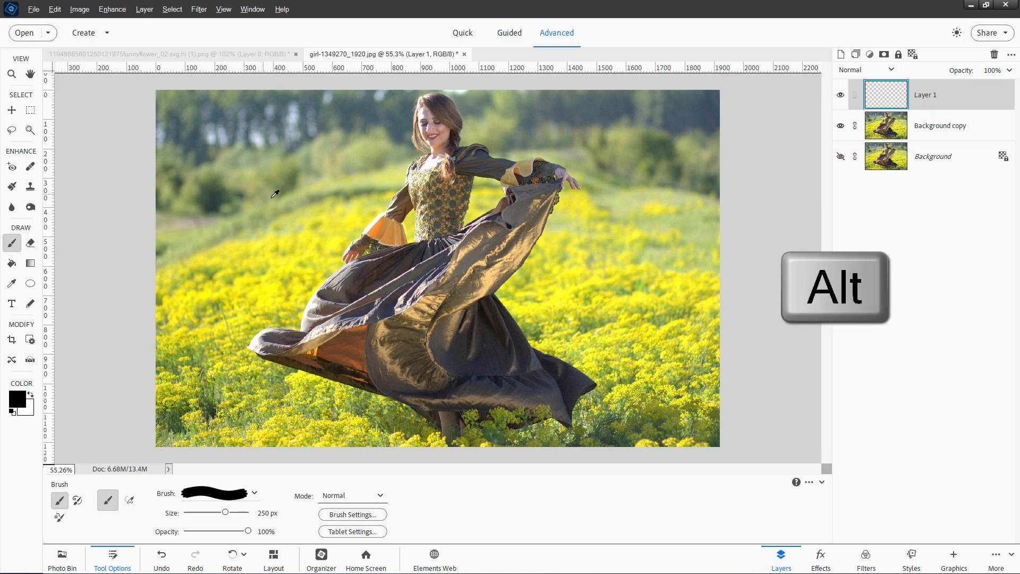
left_click(293, 261, "alt")
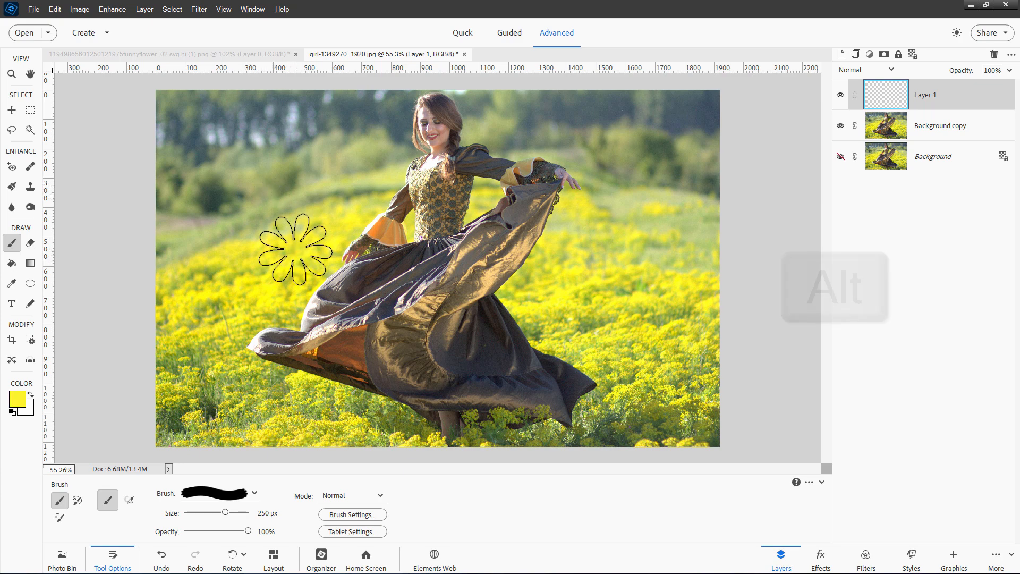
left_click(261, 176)
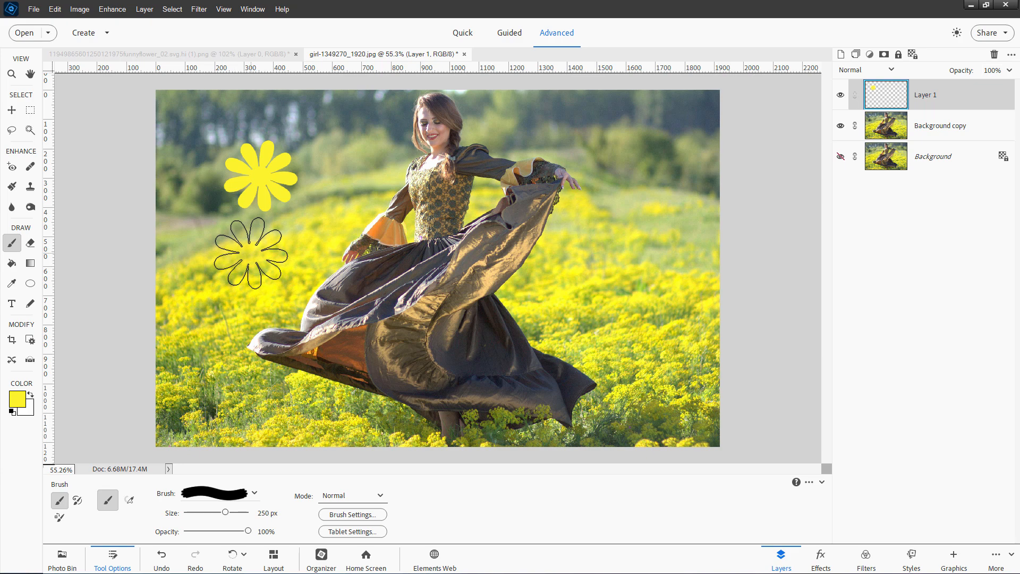
Sample orange from the woman's sleeve and stamp two flowers, one over the trees and one in the field beyond her outstretched arm
key("alt")
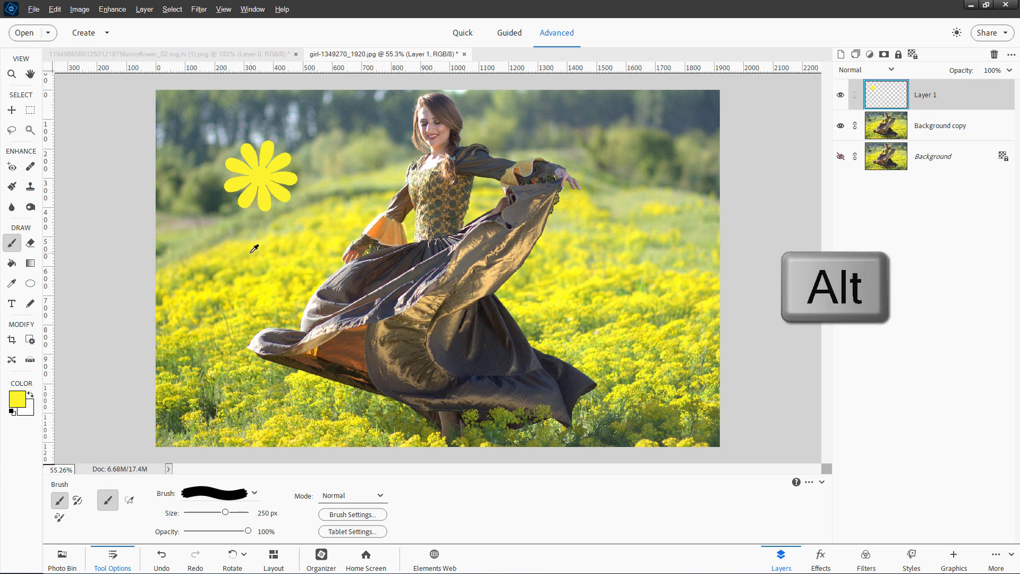
left_click(377, 228, "alt")
left_click(652, 134)
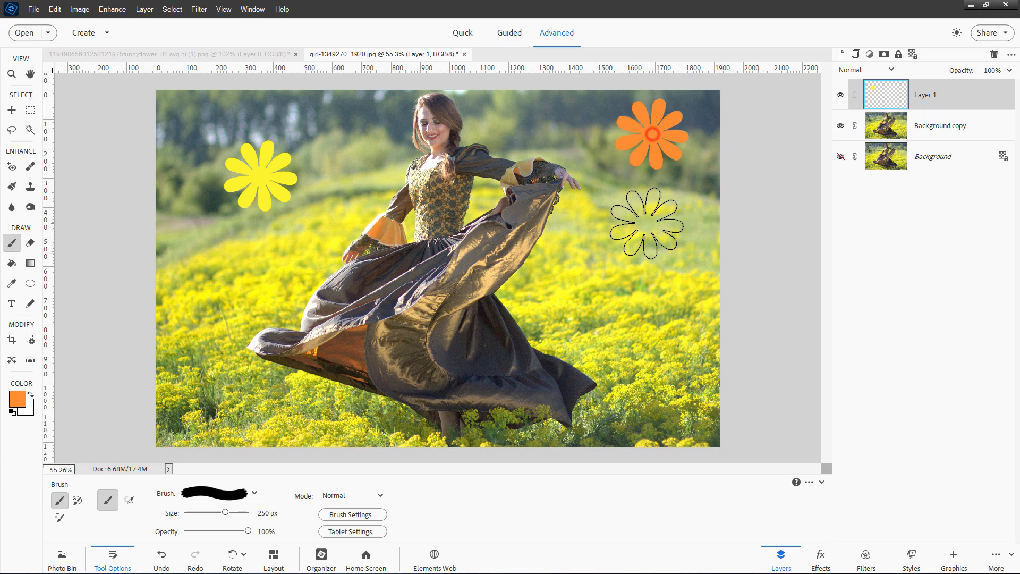
left_click(610, 307)
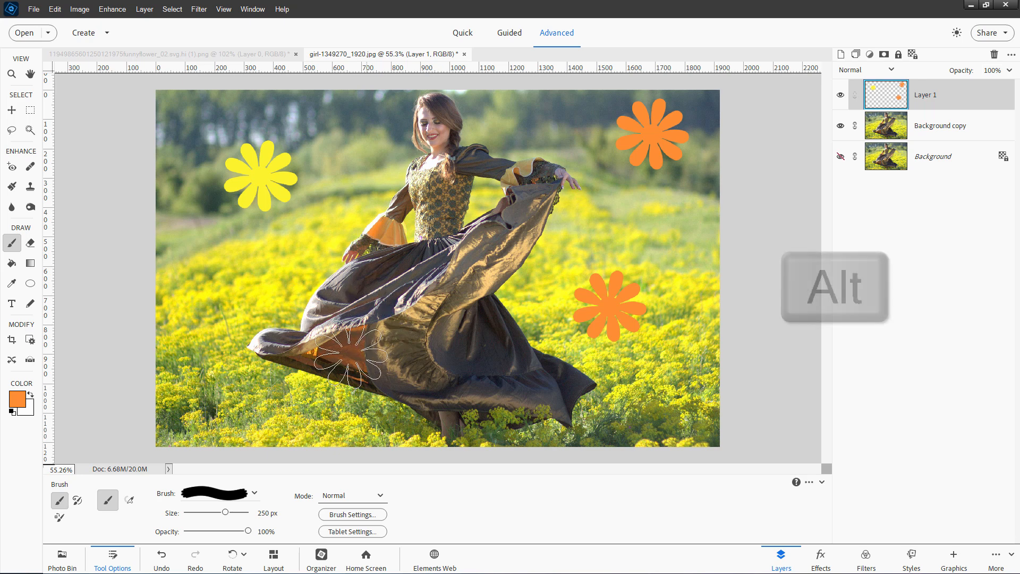
Sample a dark grey from the dress and stamp one flower in the field below the yellow flower
key("alt")
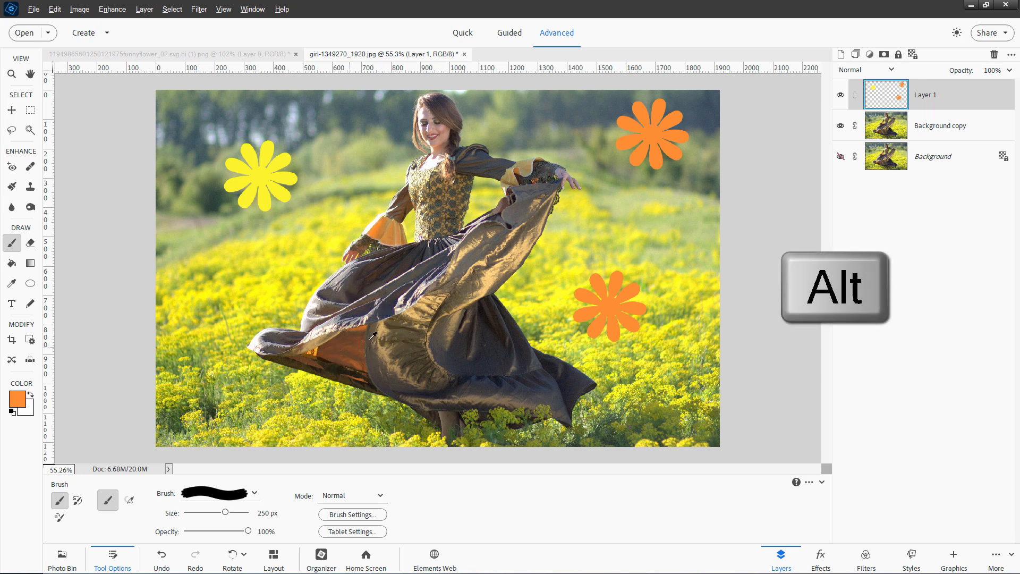
left_click(453, 357, "alt")
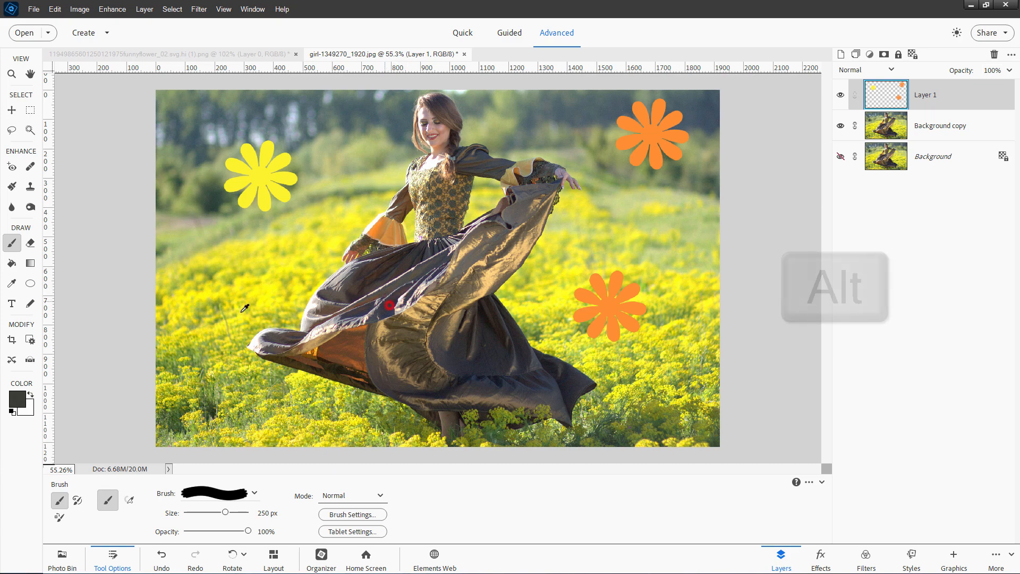
left_click(211, 304)
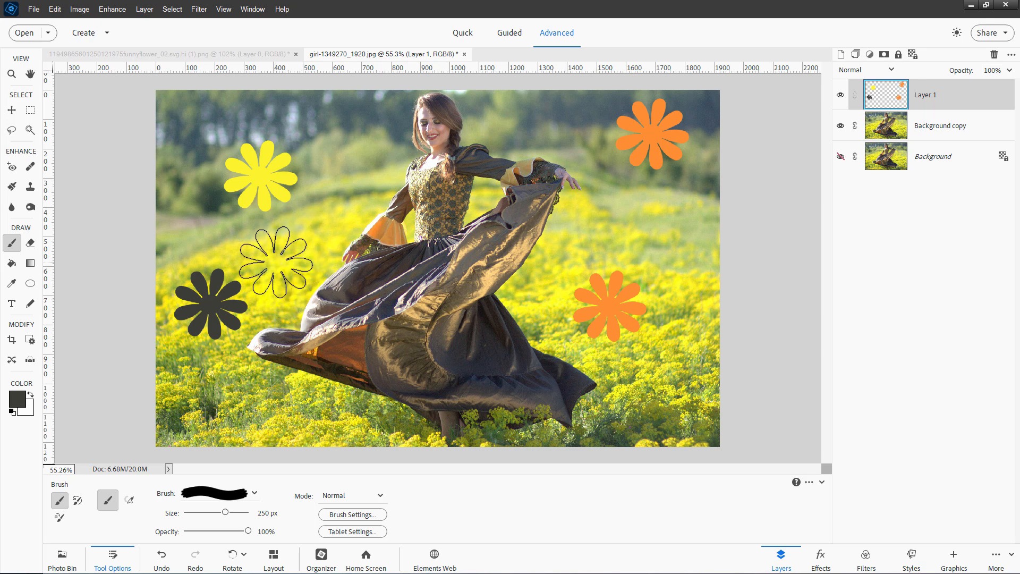
Set the flower brush's spacing to 141%
left_click(353, 514)
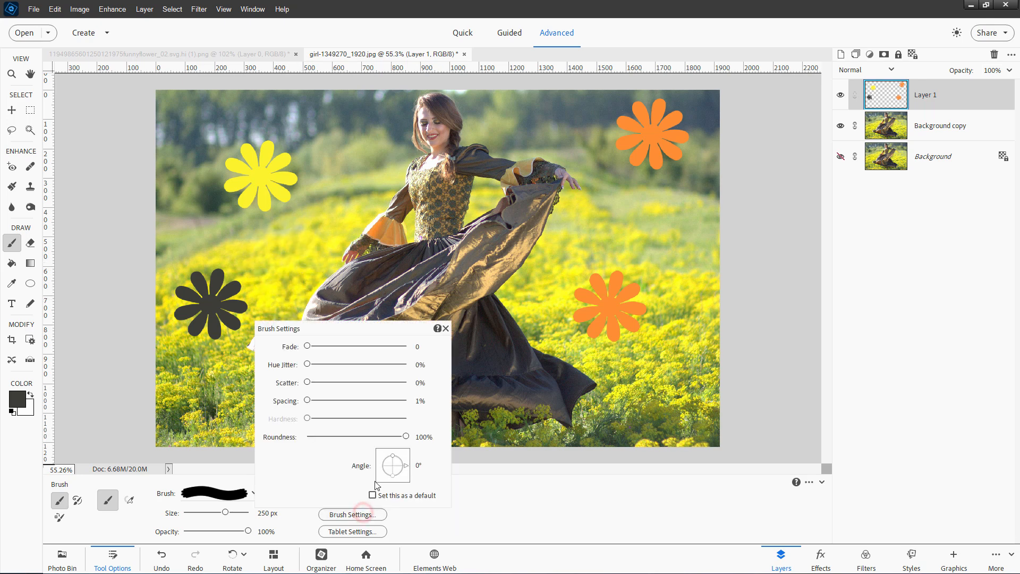
left_click_drag(307, 405, 369, 406)
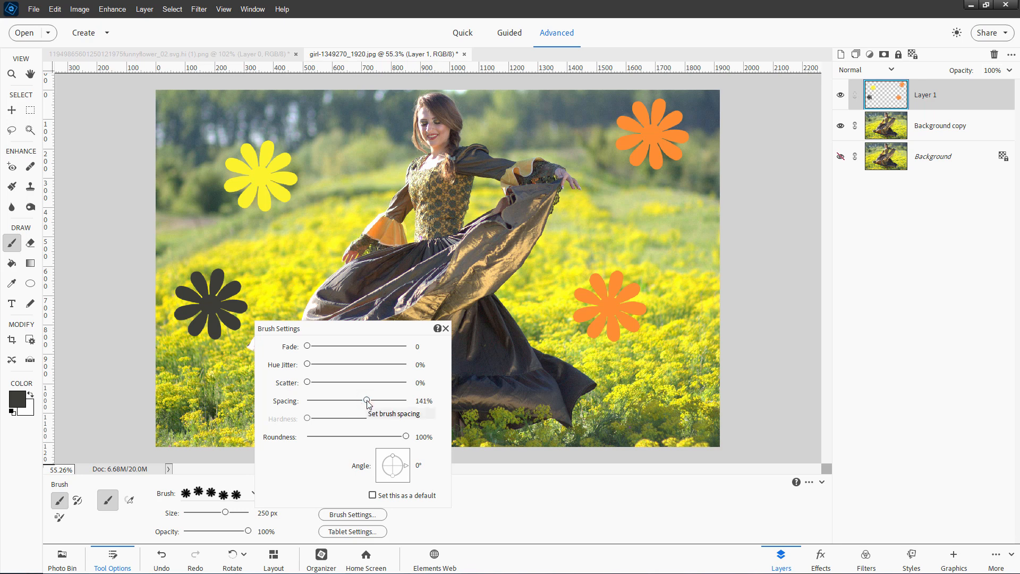
left_click(194, 497)
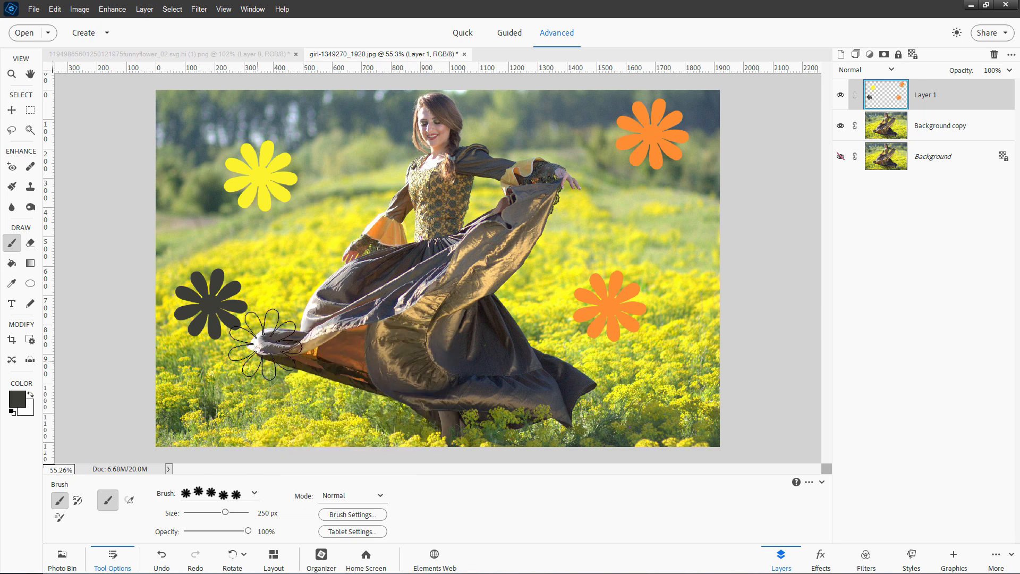
Reduce the flower brush size to 90 px
key("bracketleft")
key("bracketleft")
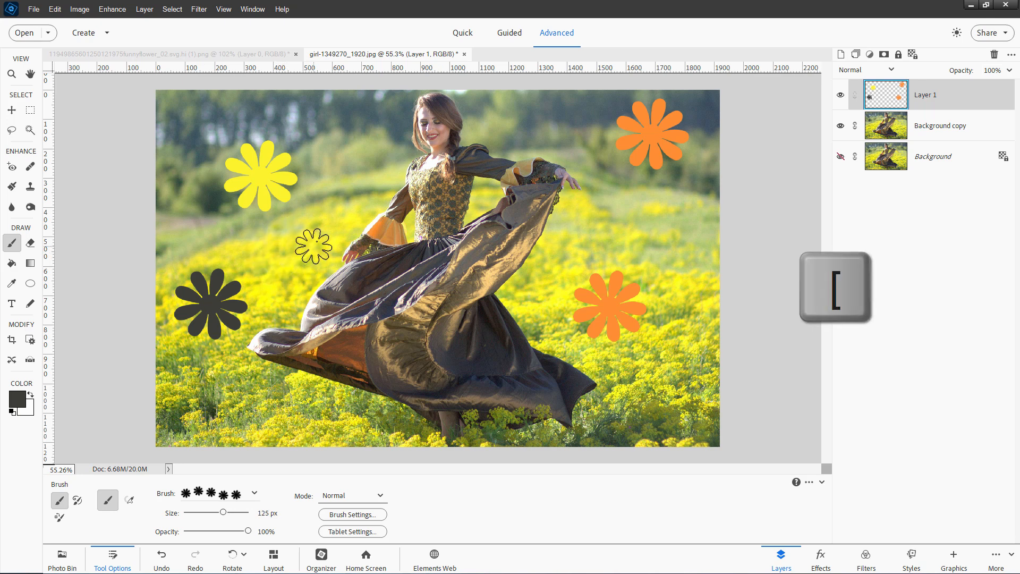
key("bracketleft")
key("bracketleft")
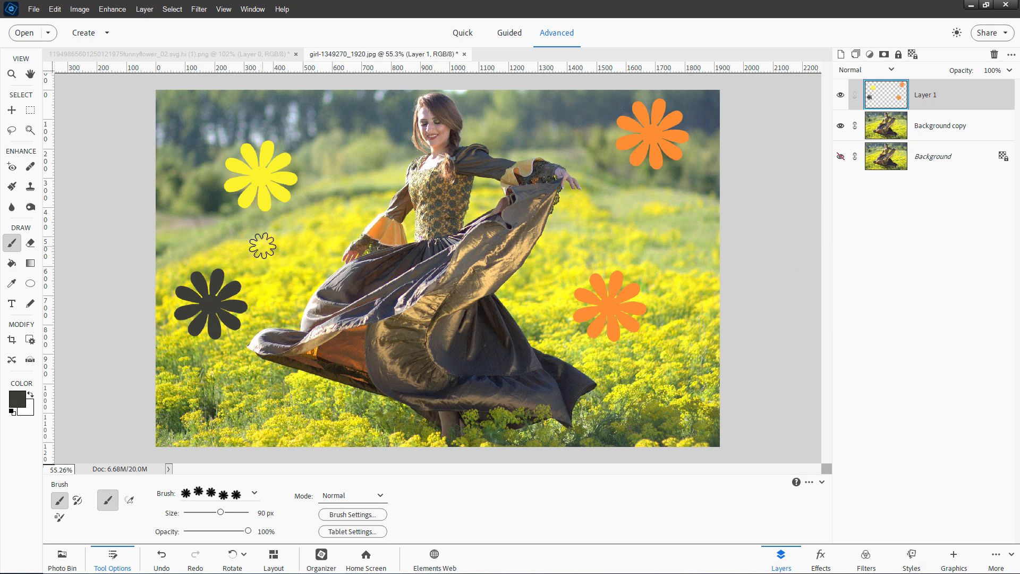
Sample the yellow flower's colour and paint one flower trail across the skirt and another arching over the woman's head
left_click(262, 176, "alt")
mouse_move(280, 288)
left_mouse_down()
mouse_move(304, 312)
mouse_move(410, 325)
mouse_move(611, 238)
left_mouse_up()
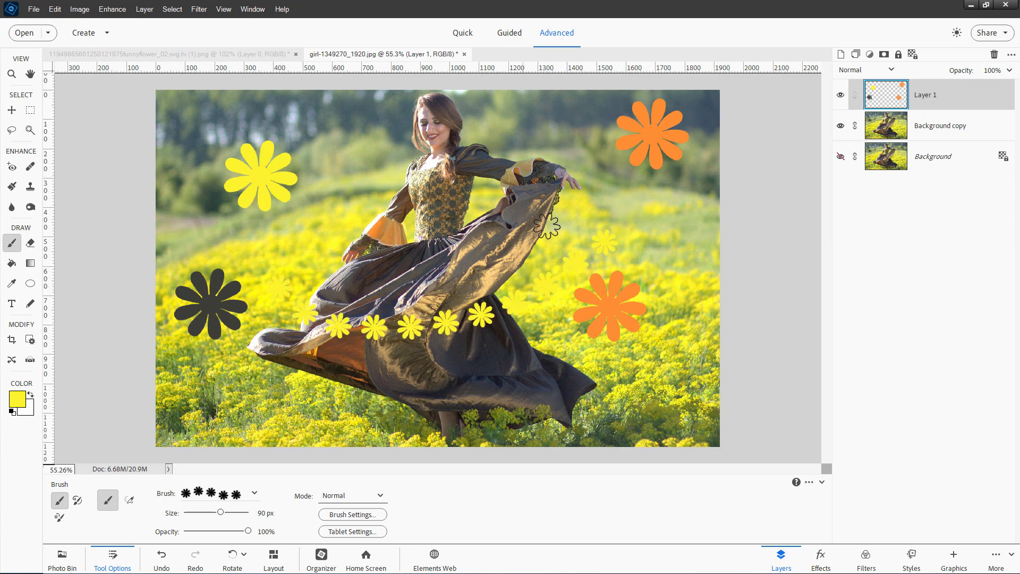
mouse_move(582, 131)
left_mouse_down()
mouse_move(445, 85)
mouse_move(396, 90)
mouse_move(317, 132)
left_mouse_up()
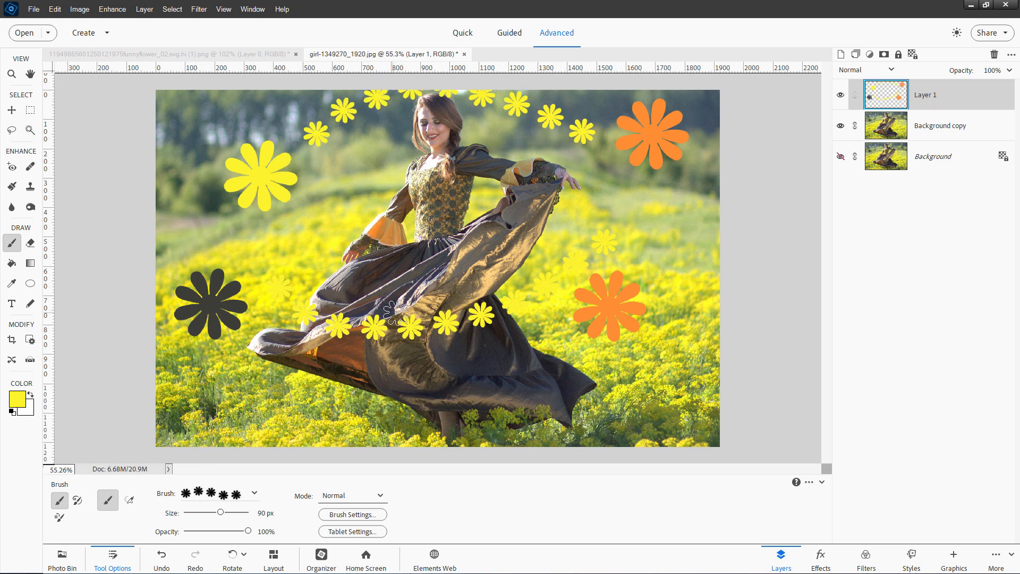
Save the spaced 90 px flower brush as a new preset named Flower Power 1 1
left_click(245, 286)
left_click(255, 493)
left_click(305, 477)
left_click(254, 492)
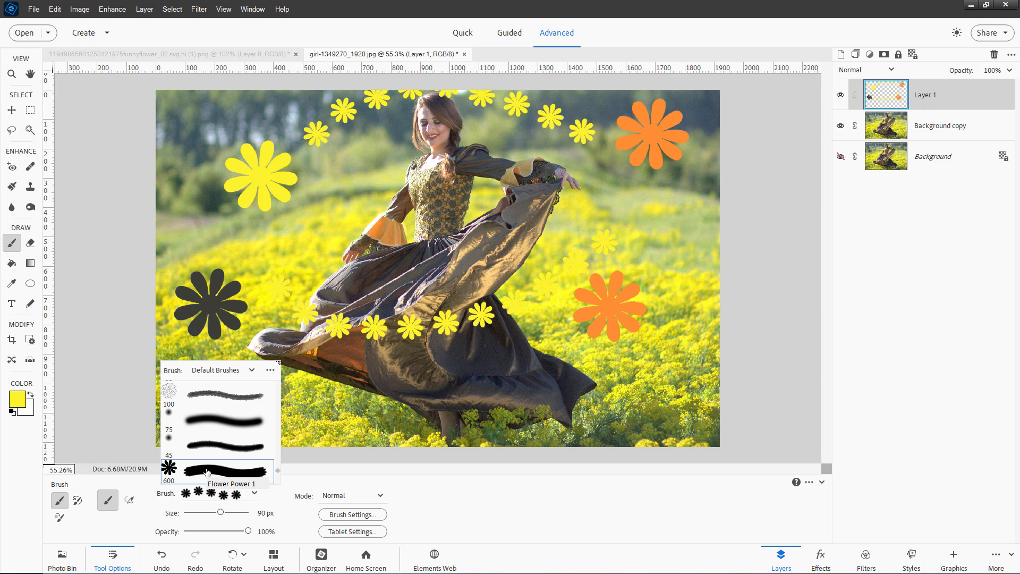
left_click(269, 370)
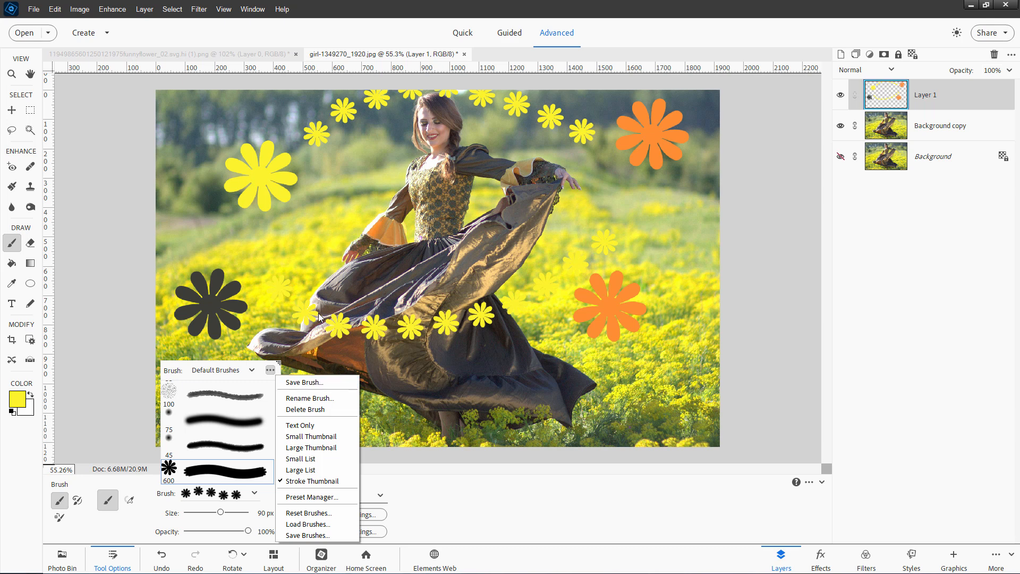
left_click(304, 383)
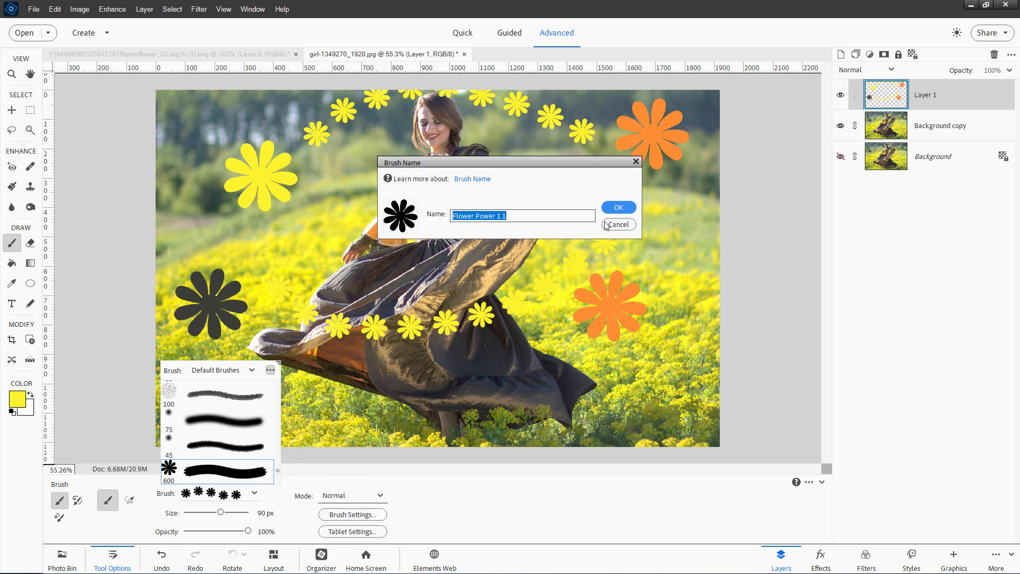
left_click(614, 209)
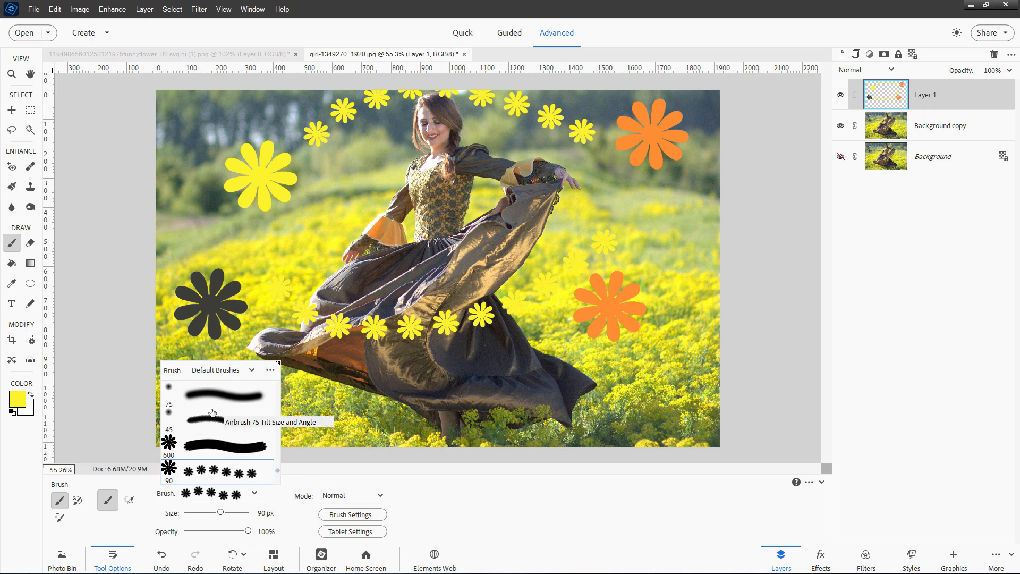
Save the current brush set as Flower Brushes.abr in the Photoshop Brushes folder
left_click(271, 371)
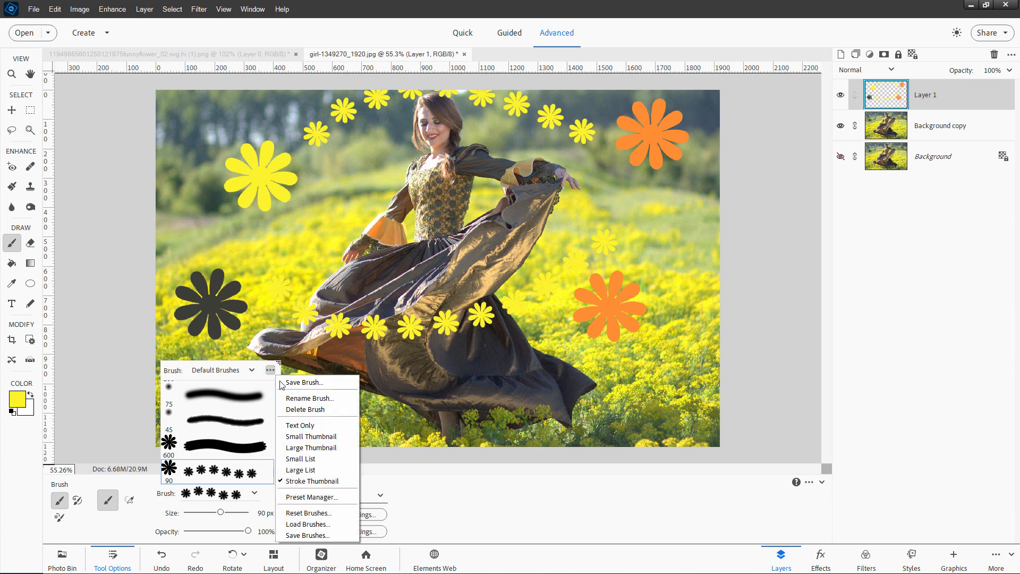
left_click(308, 535)
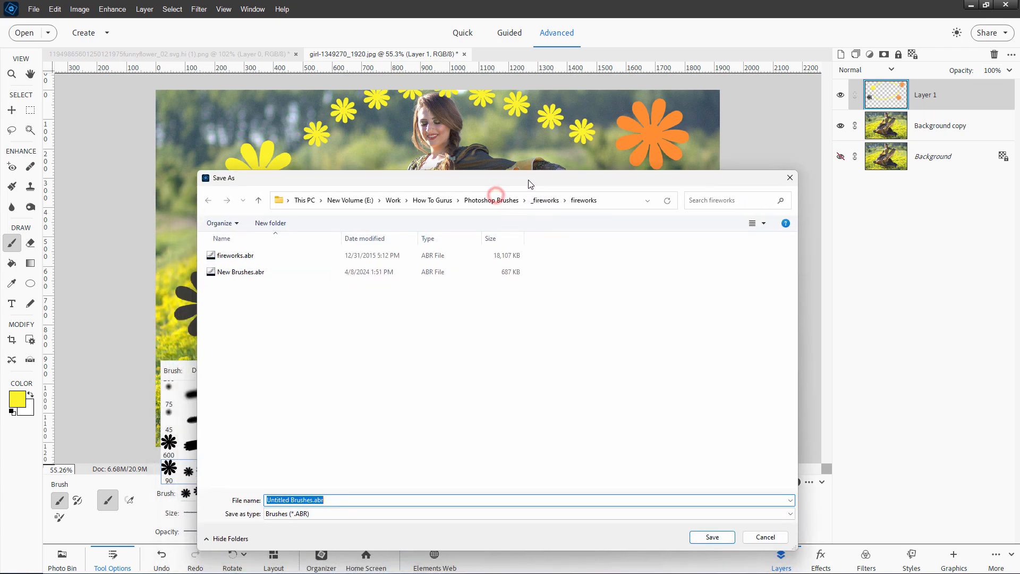
left_click(494, 201)
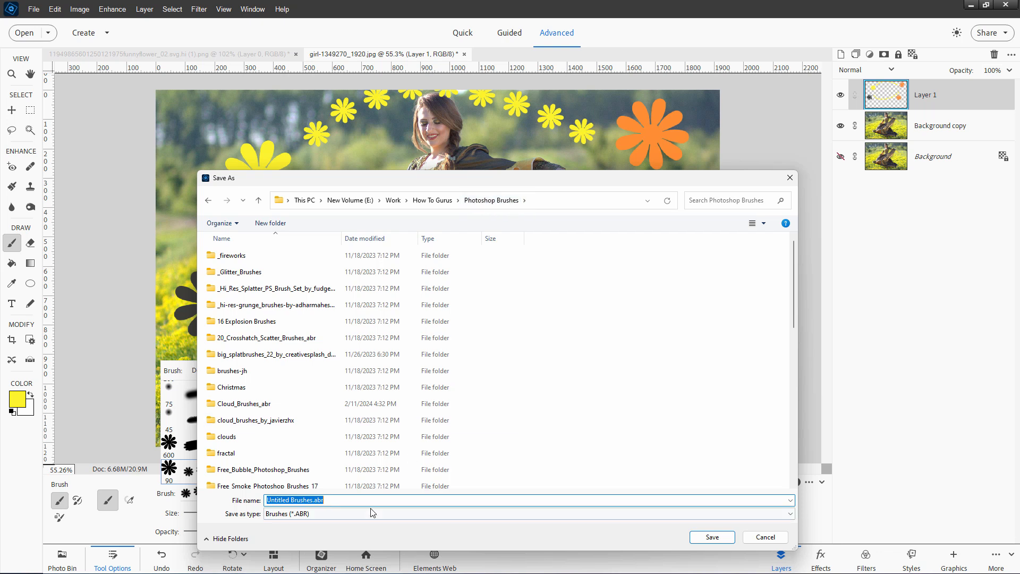
left_click(338, 496)
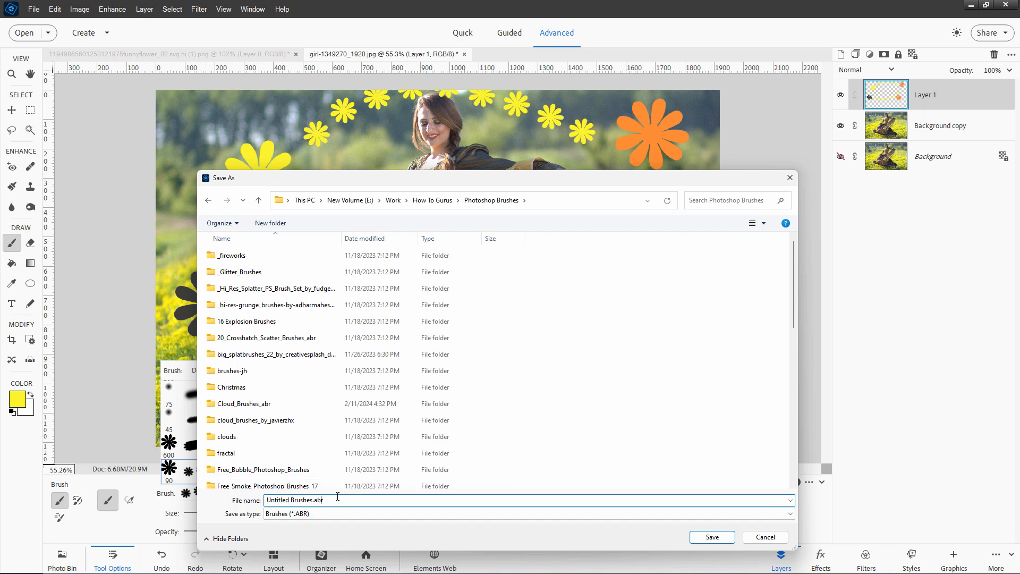
key("BackSpace")
key("BackSpace")
key("BackSpace")
key("BackSpace")
key("BackSpace")
key("BackSpace")
key("BackSpace")
type("Flower")
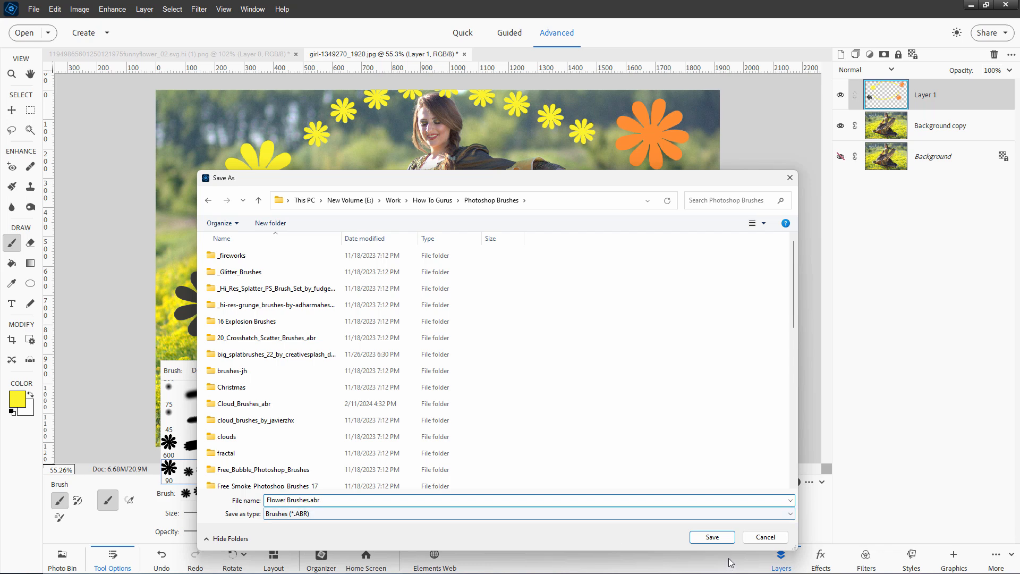
left_click(717, 538)
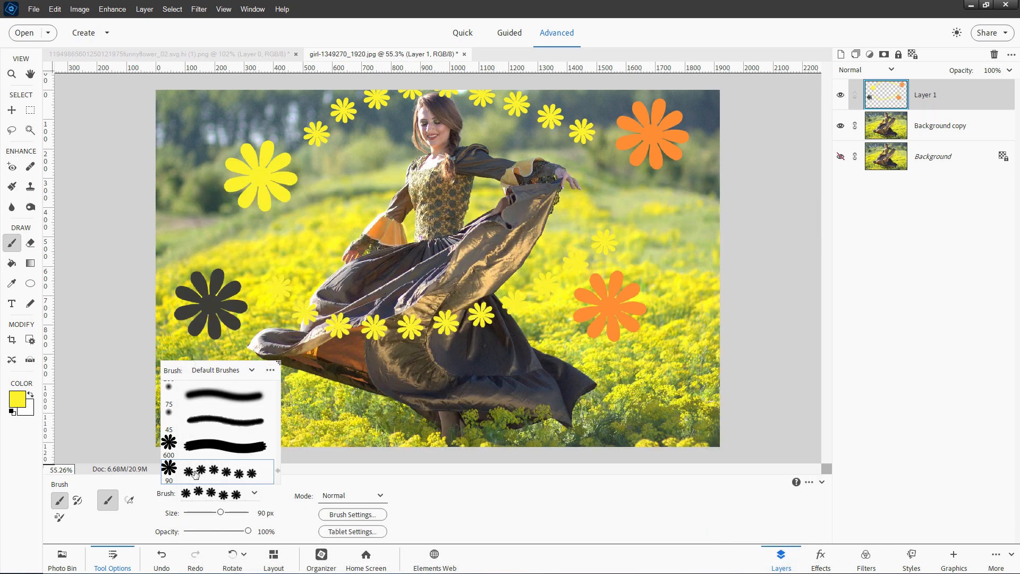
left_click(252, 370)
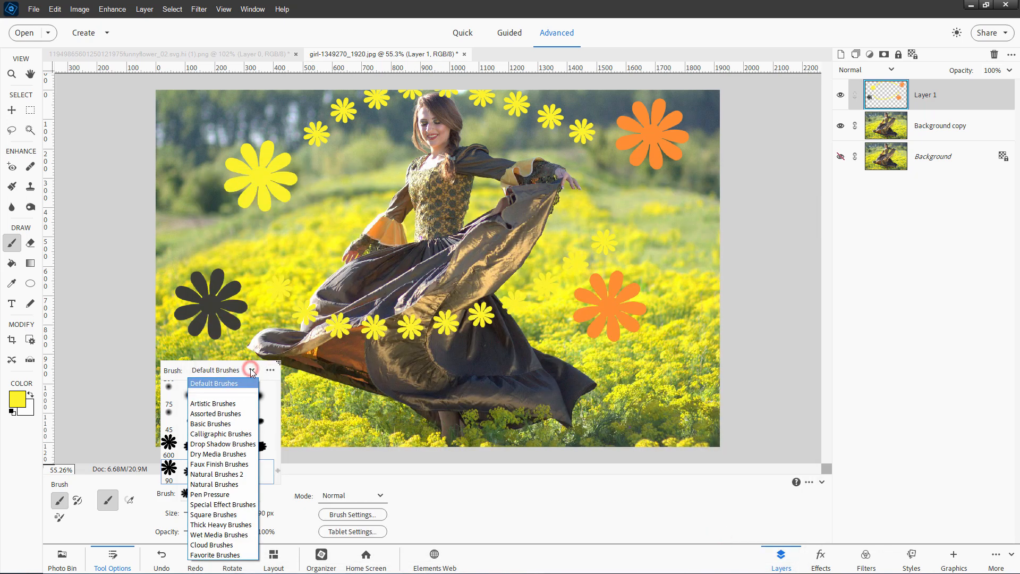
left_click(472, 487)
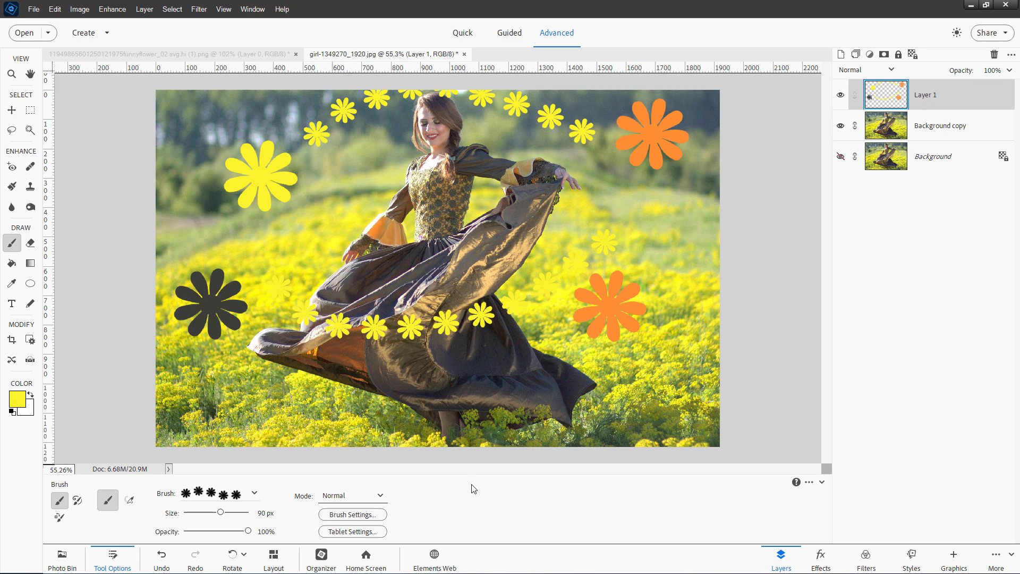
Load the Flower Brushes.abr brush set from the Photoshop Brushes folder
left_click(254, 492)
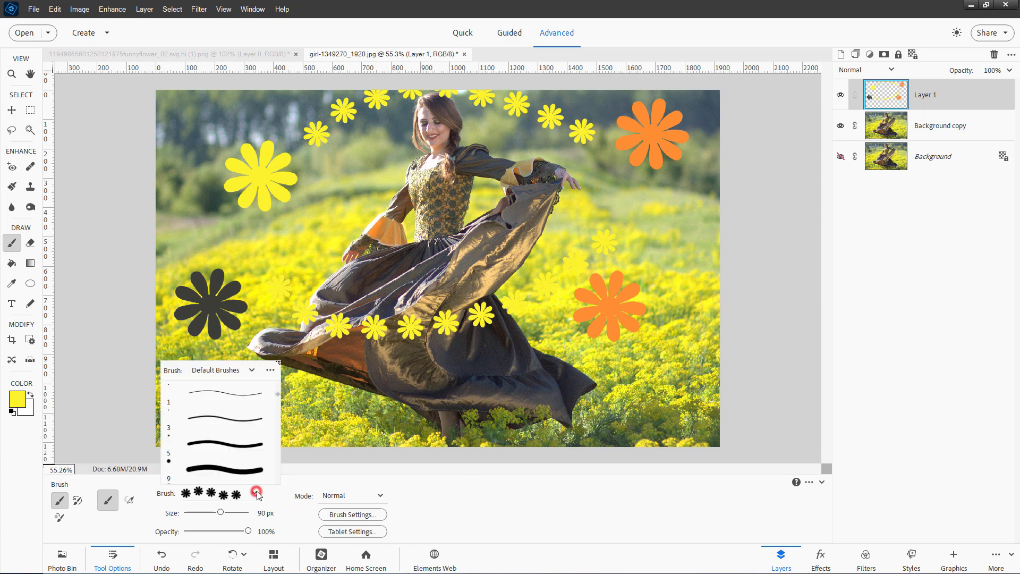
left_click(271, 370)
left_click(330, 515)
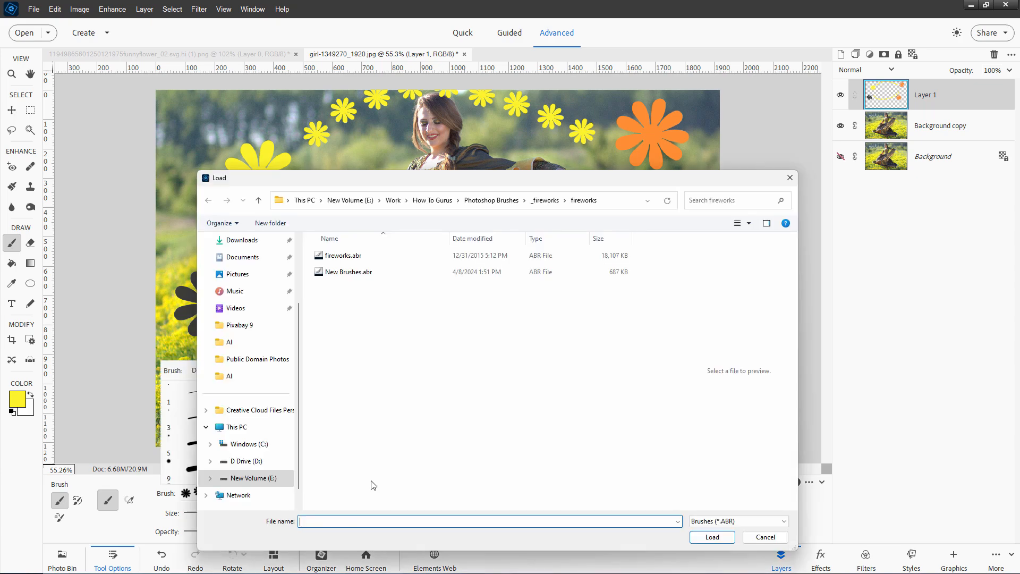
left_click(495, 200)
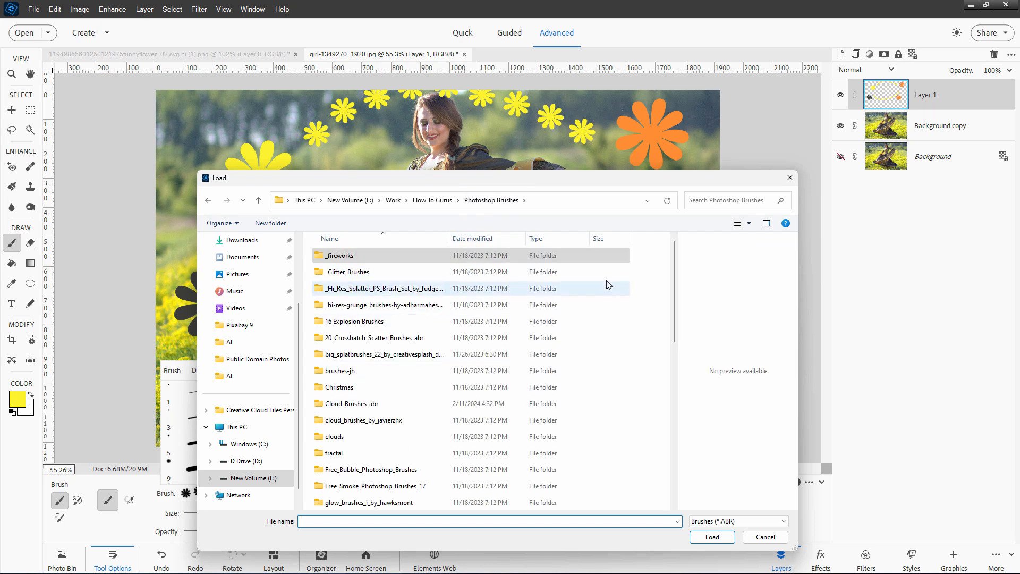
left_click_drag(674, 272, 672, 428)
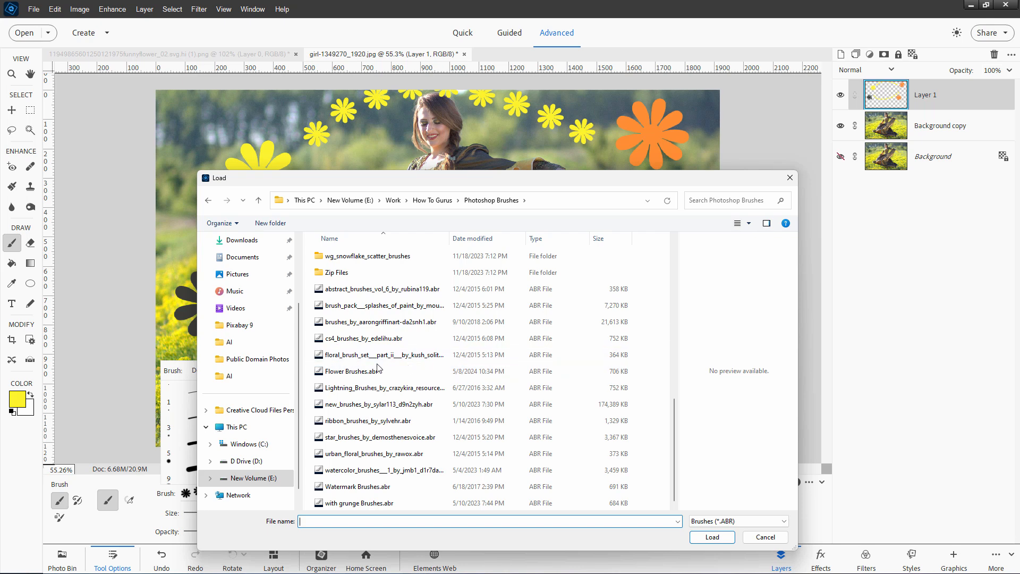
left_click(340, 369)
left_click(712, 538)
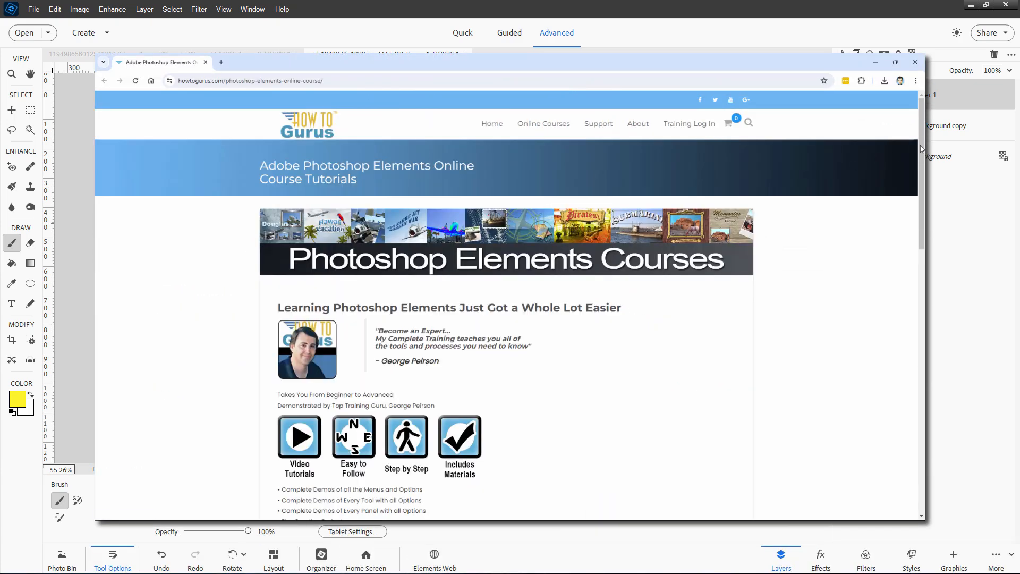
In the web browser, search the HTG Photo Coach site for "justify t" and look through the Justify Text article
left_click_drag(923, 150, 925, 320)
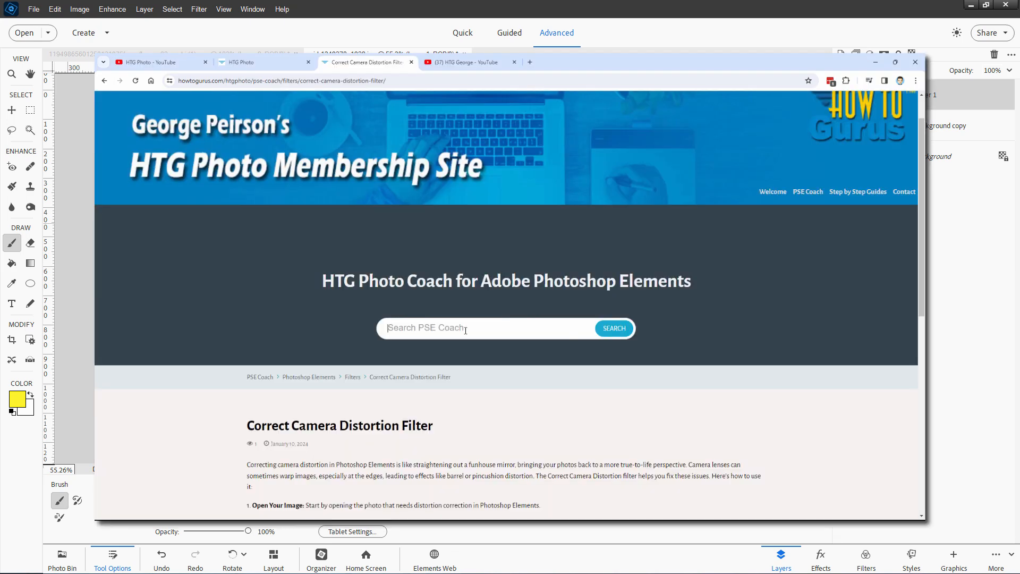
left_click(466, 331)
type("justify t")
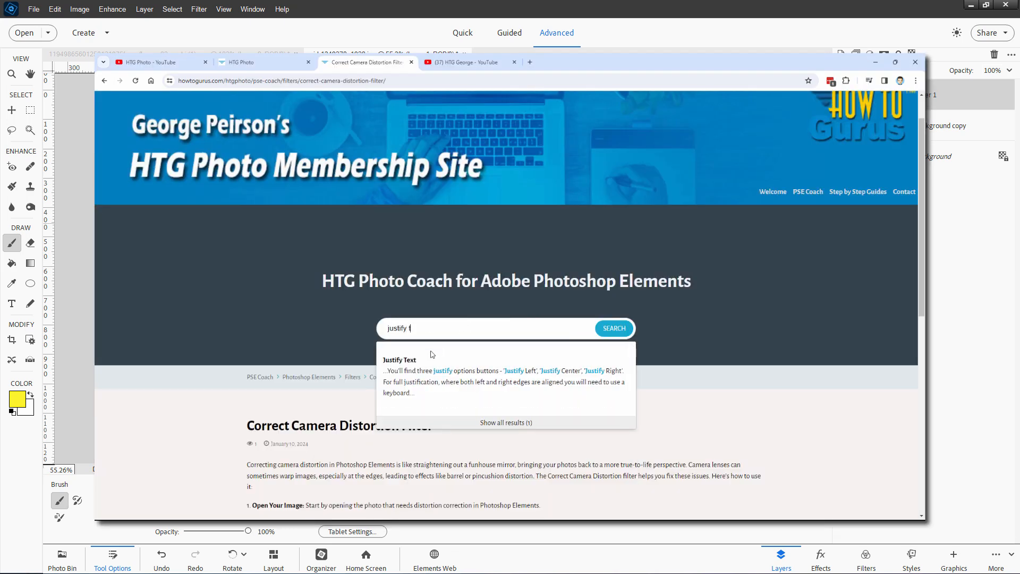
left_click(415, 357)
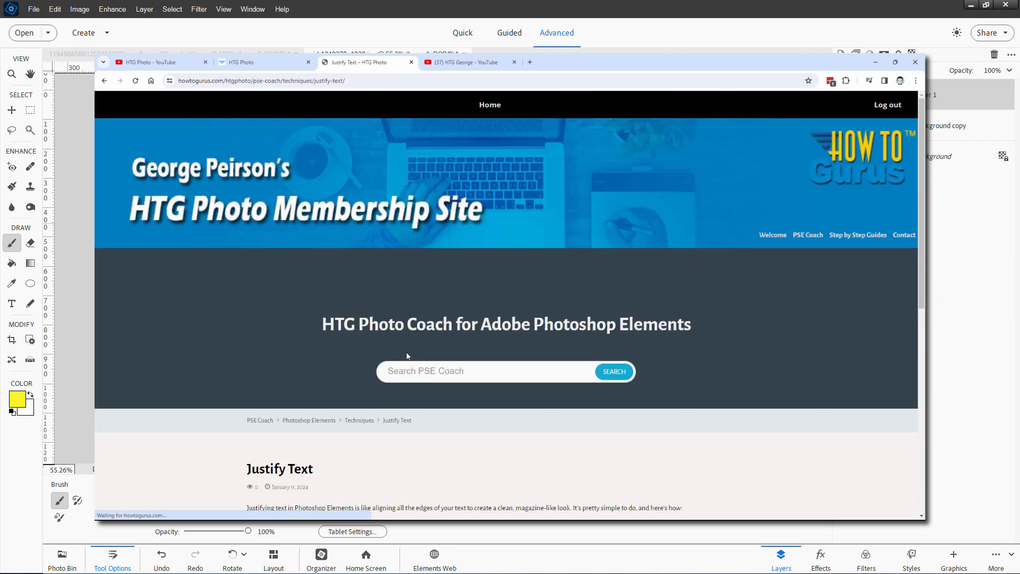
scroll(407, 356, "down", 4)
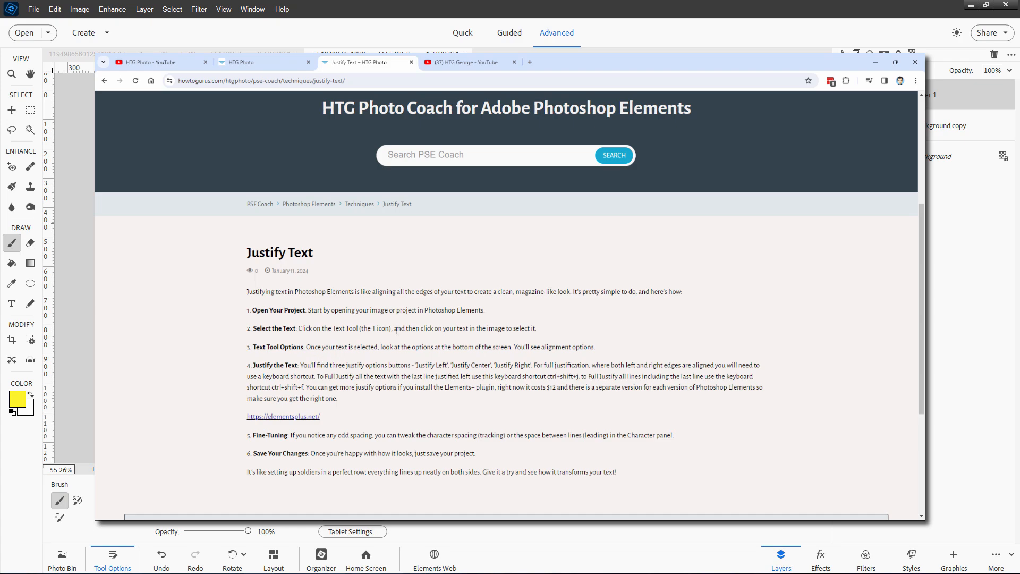
scroll(396, 330, "up", 4)
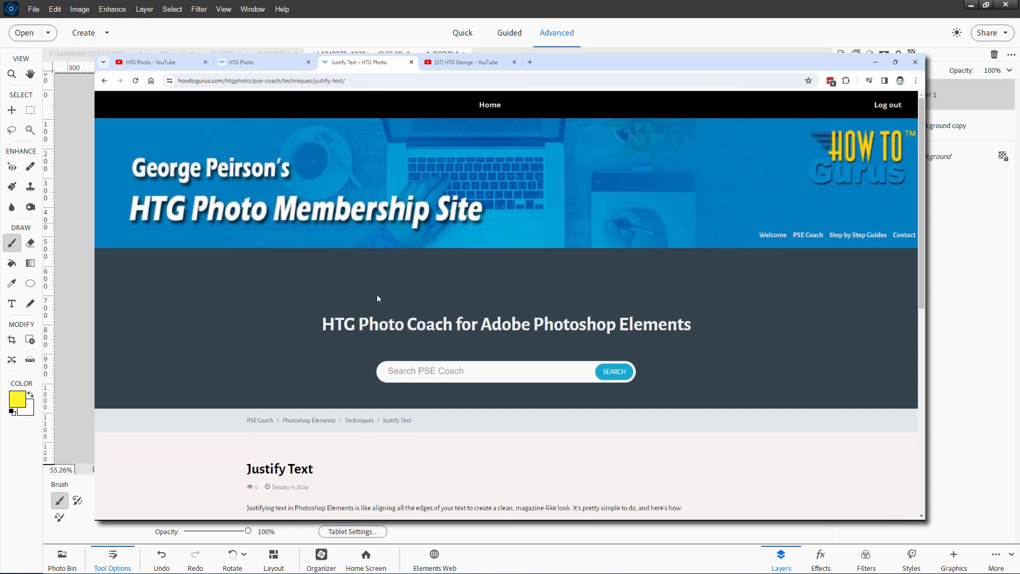